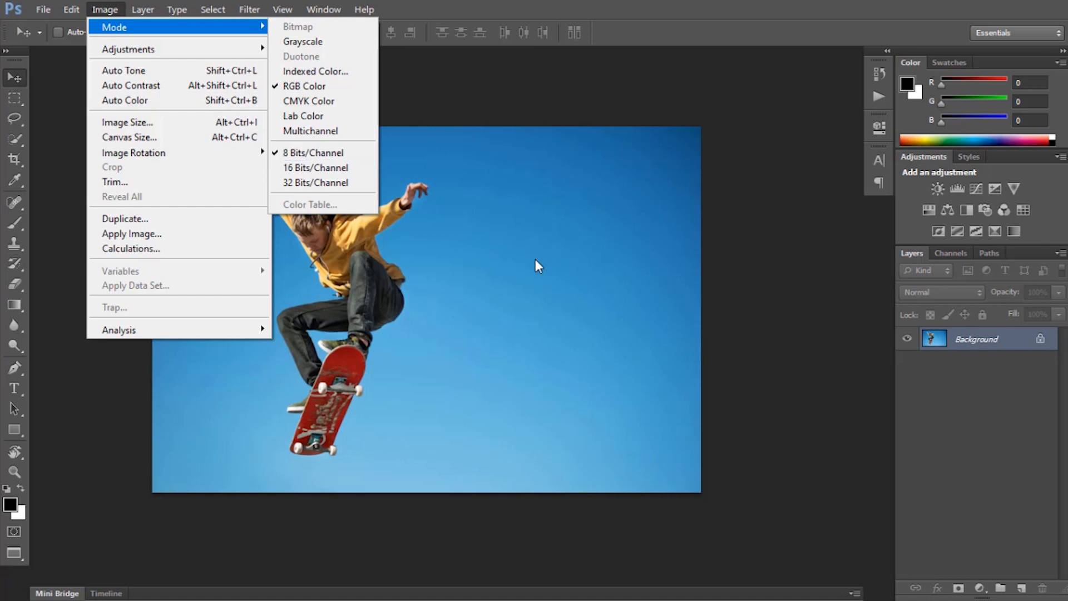
Check in the Layers panel options that "copy" is added to copied layers and groups.
click(527, 308)
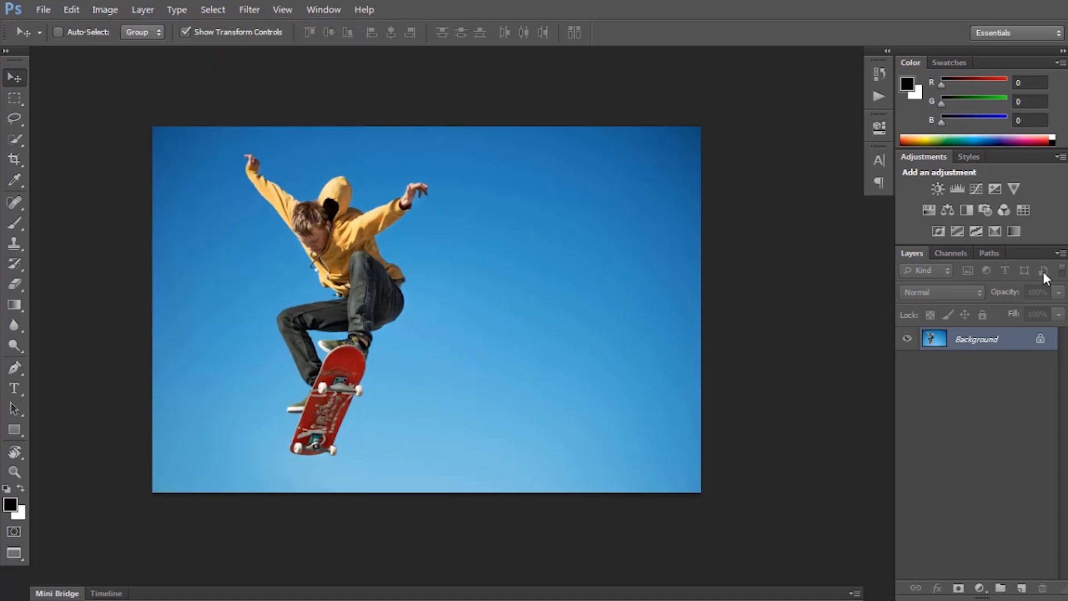
click(1061, 252)
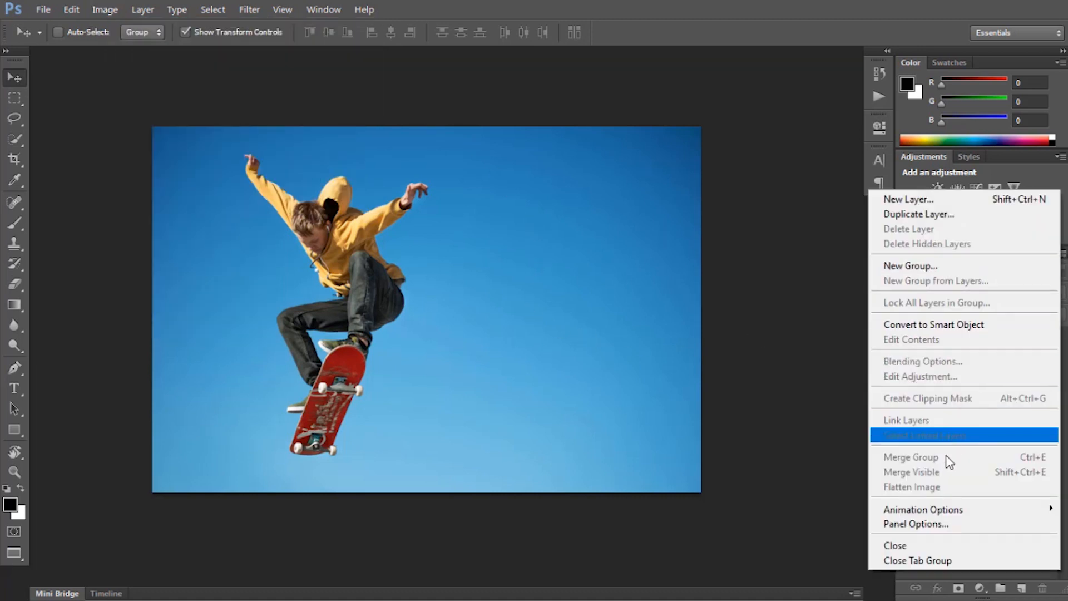
click(917, 522)
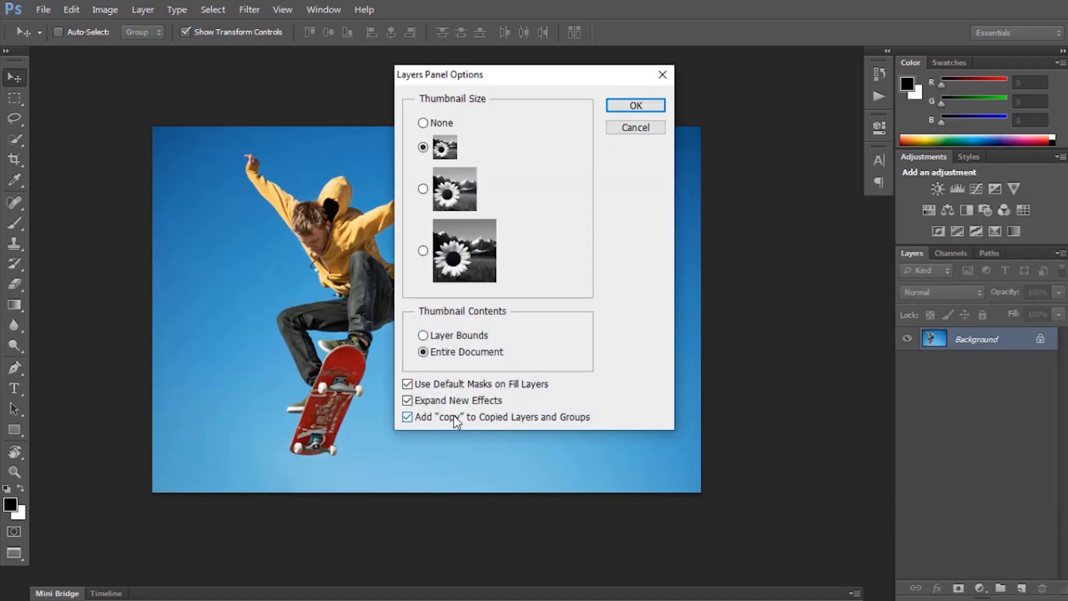
click(627, 106)
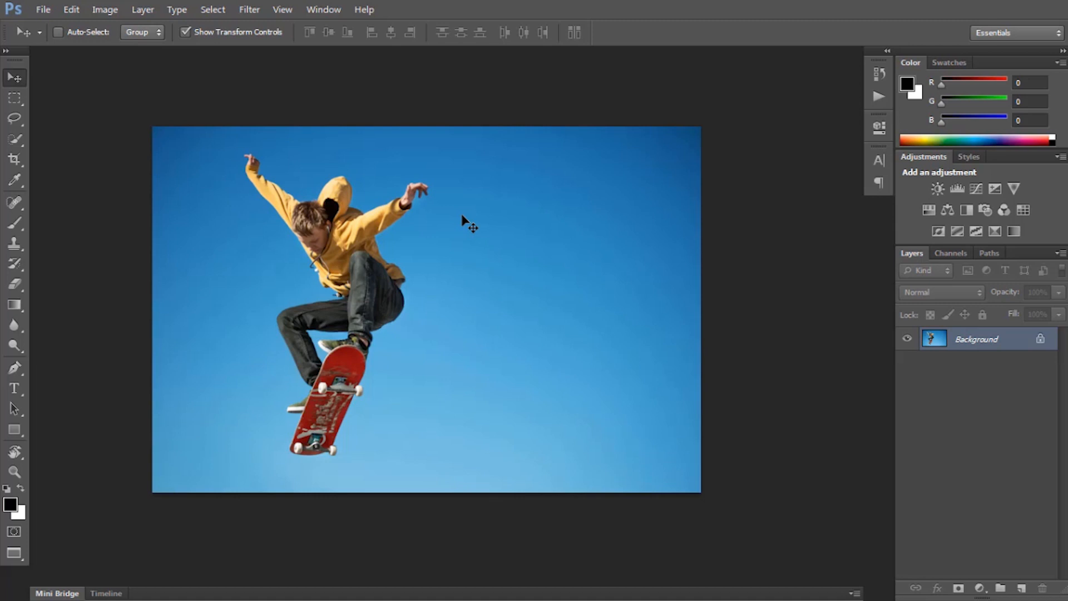
Load the brush set from the 3D Dispersion Photoshop Action folder in the Preset Manager.
click(76, 8)
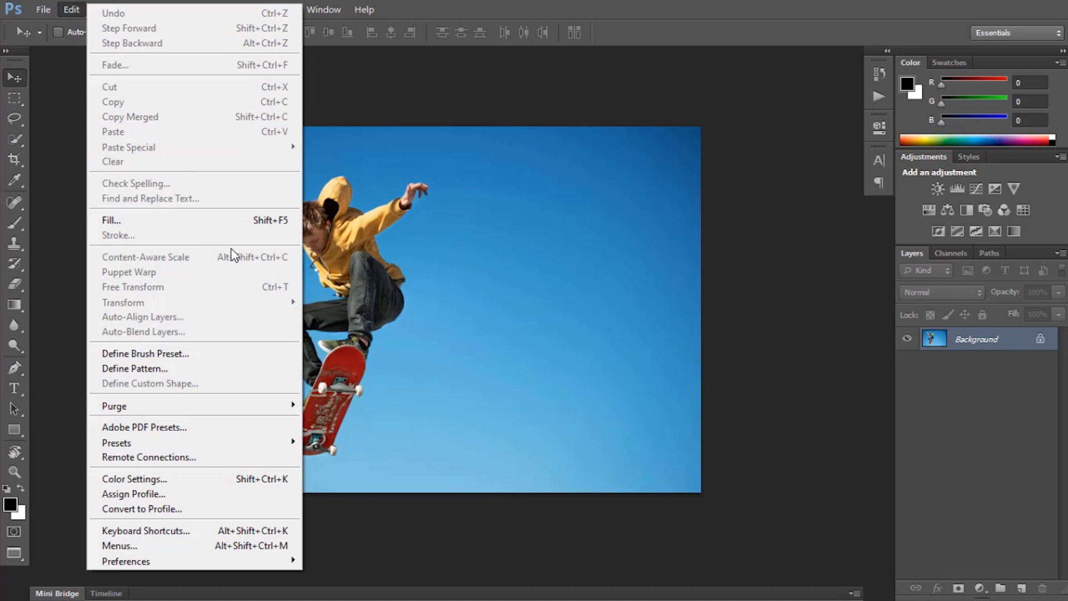
mouse_move(251, 442)
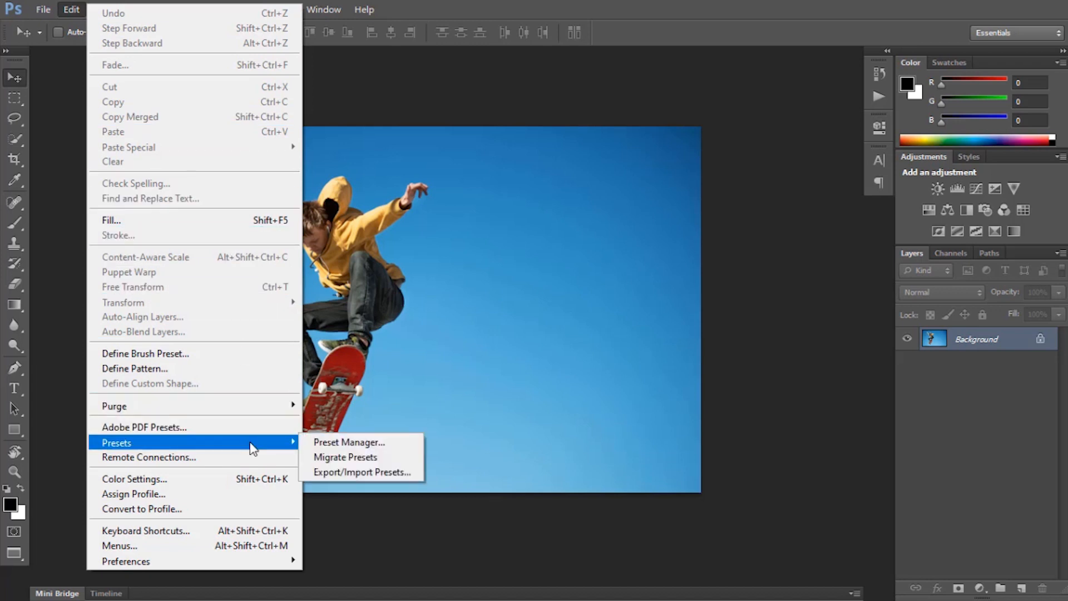
click(327, 443)
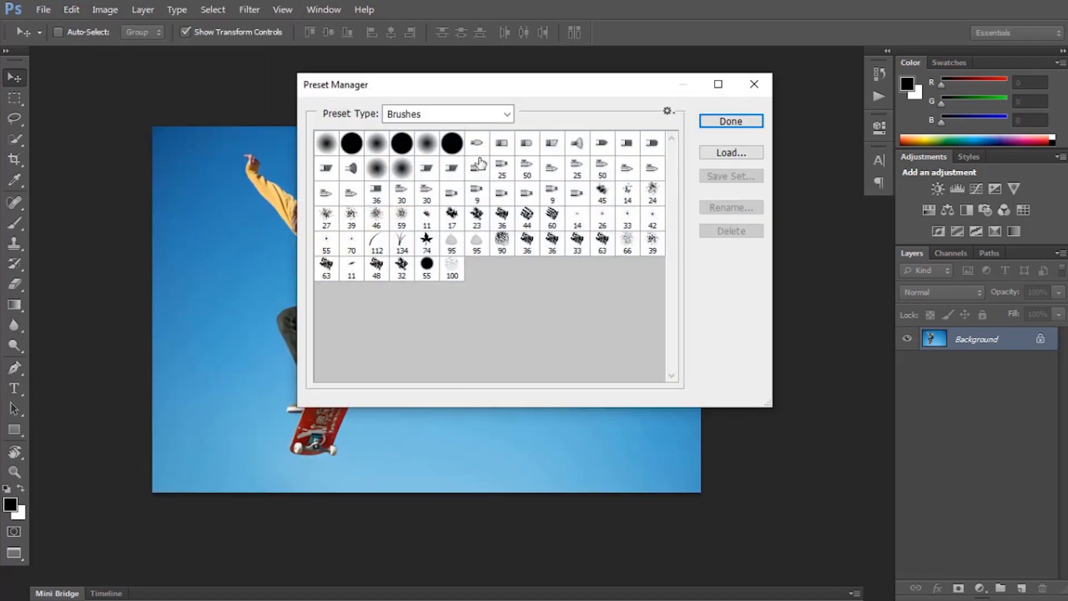
click(508, 114)
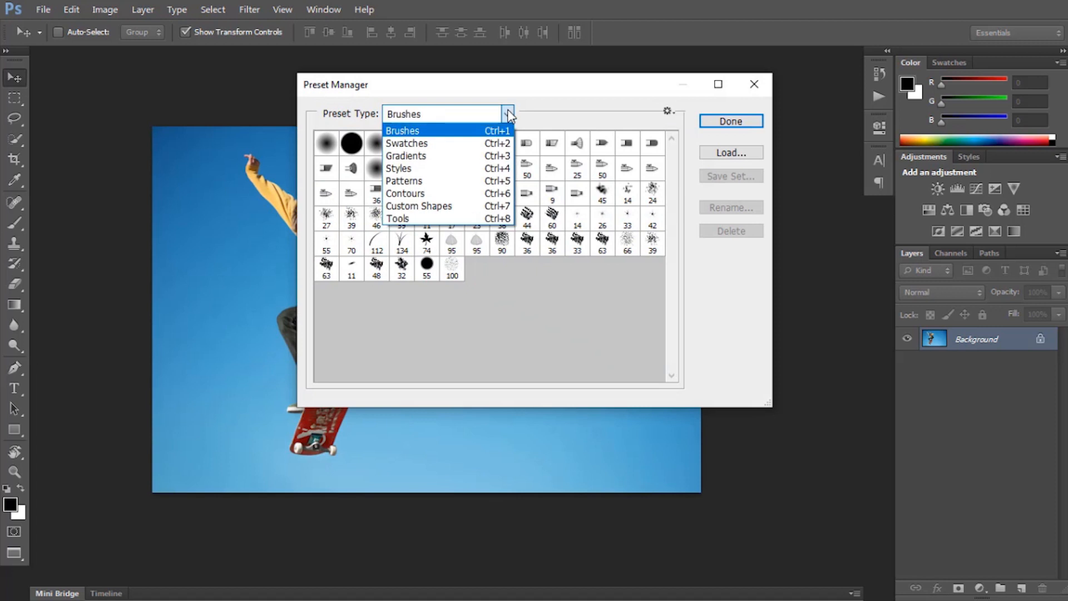
click(406, 133)
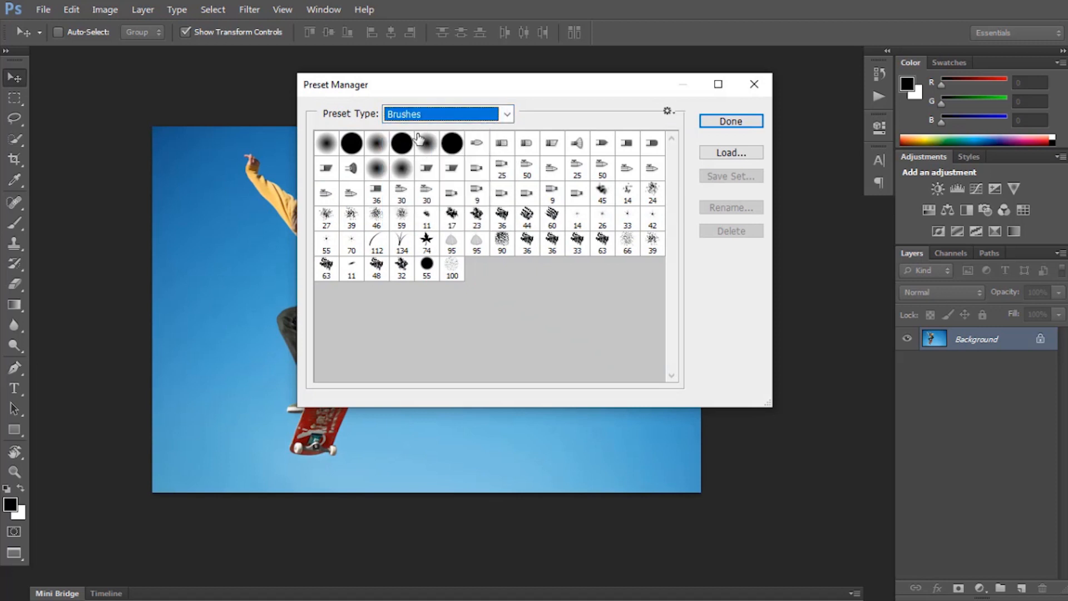
click(723, 154)
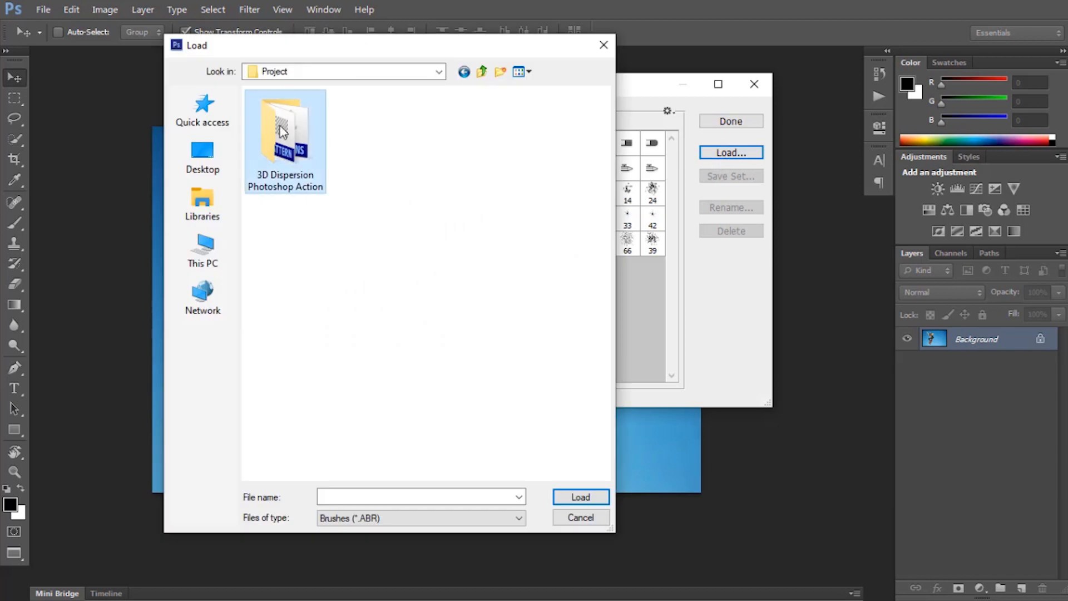
double_click(282, 131)
click(290, 114)
double_click(289, 114)
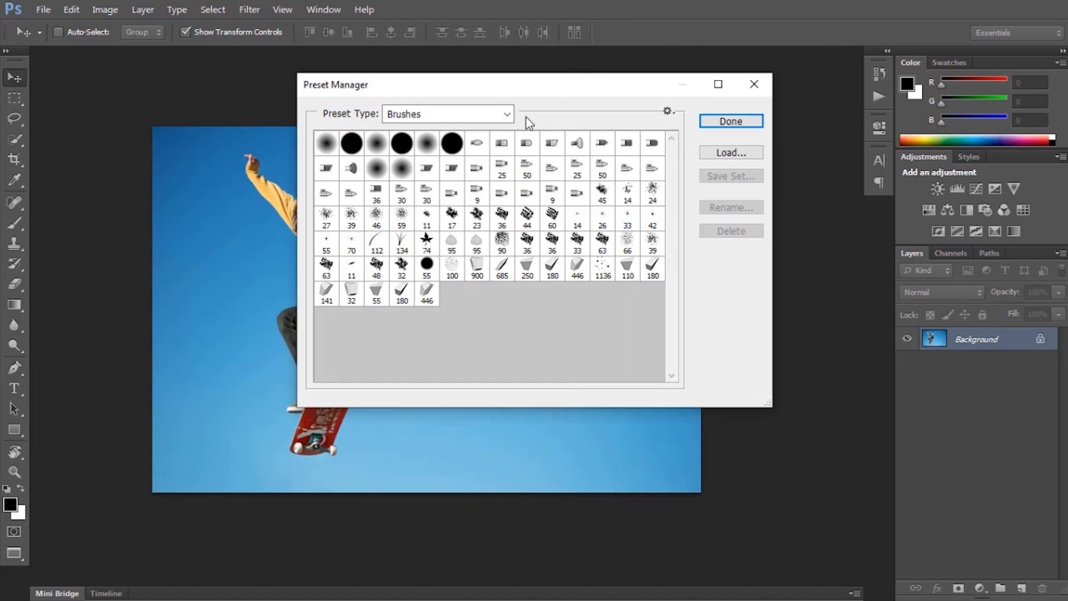
Load the 3D Dispersion Patterns file as pattern presets and close the Preset Manager.
click(506, 114)
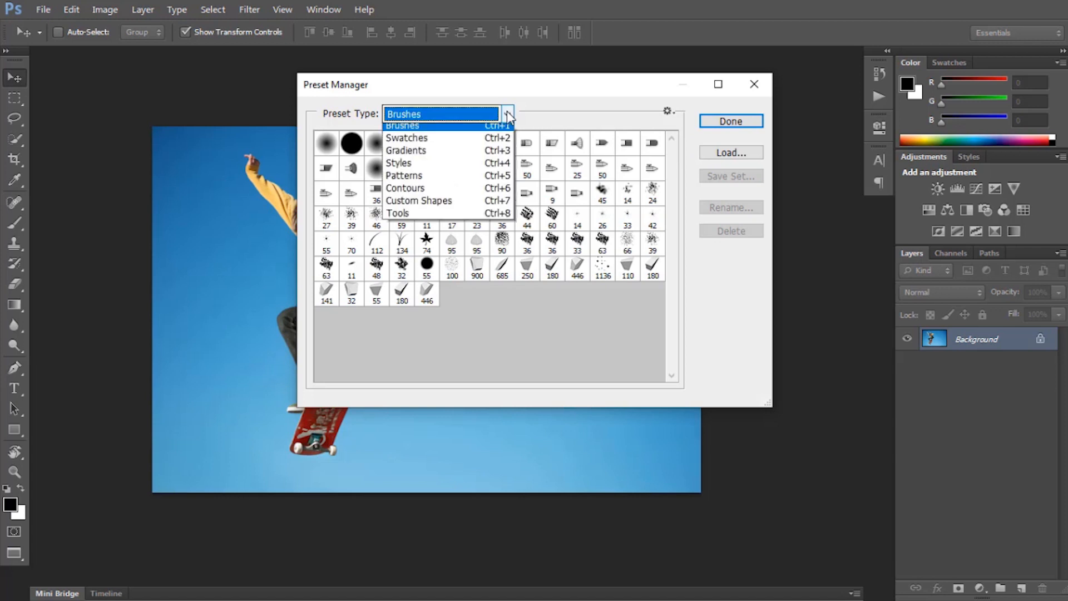
click(414, 188)
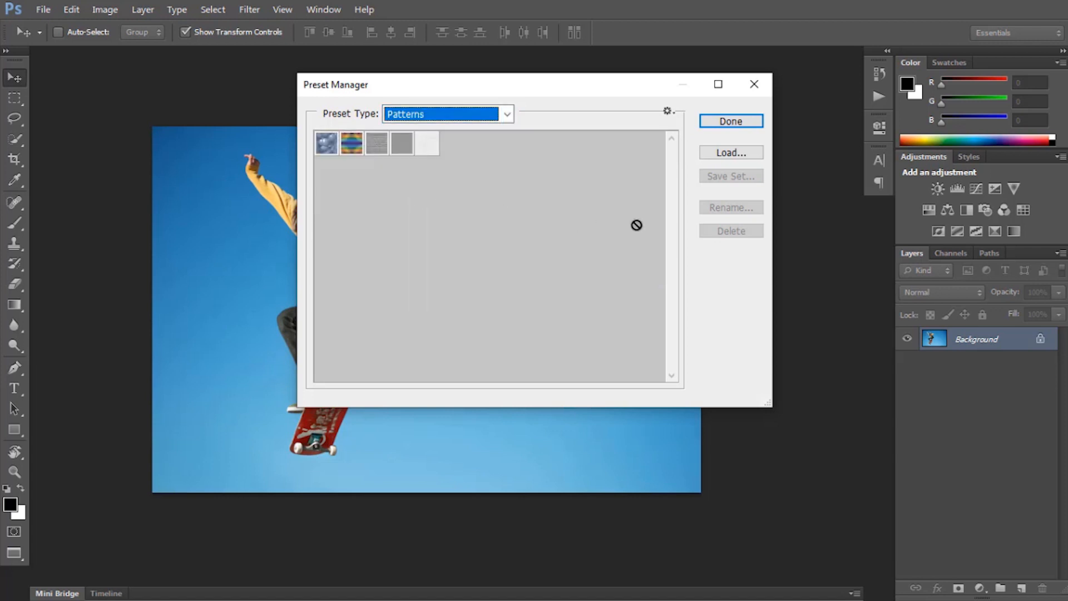
click(721, 158)
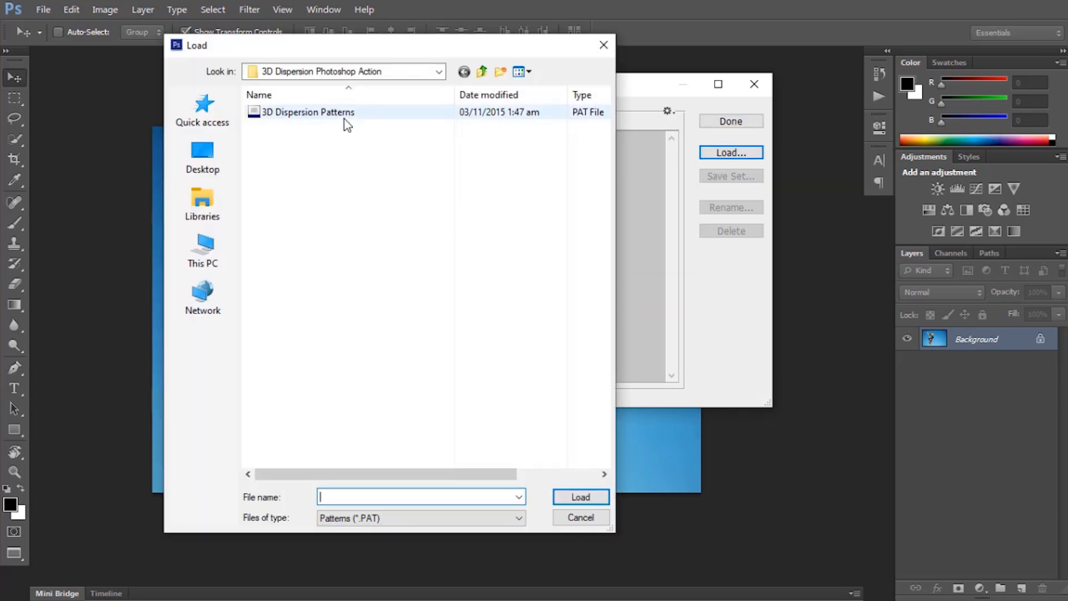
double_click(345, 112)
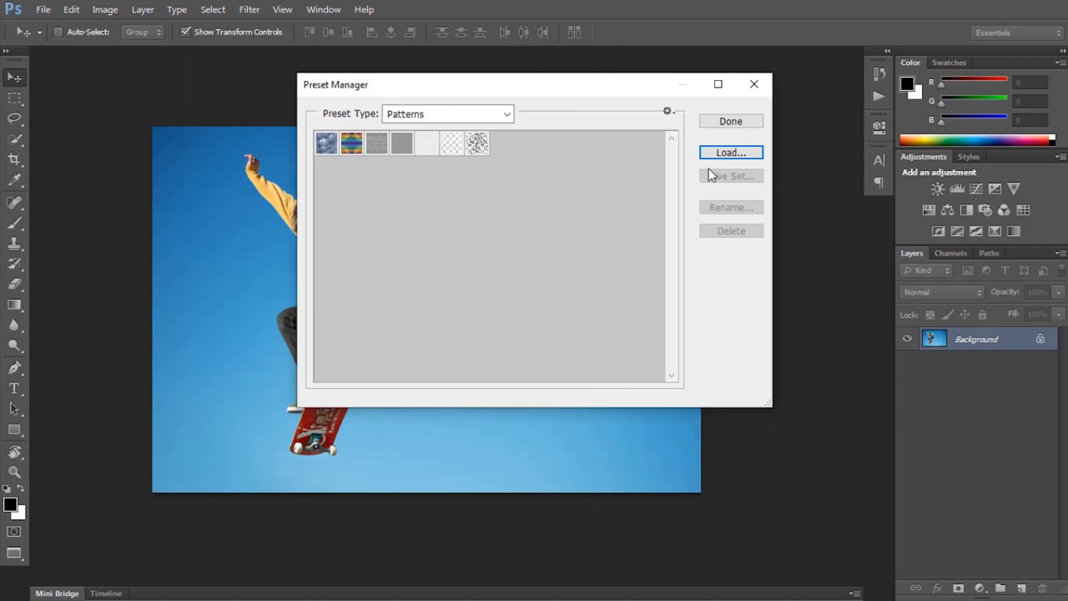
click(732, 123)
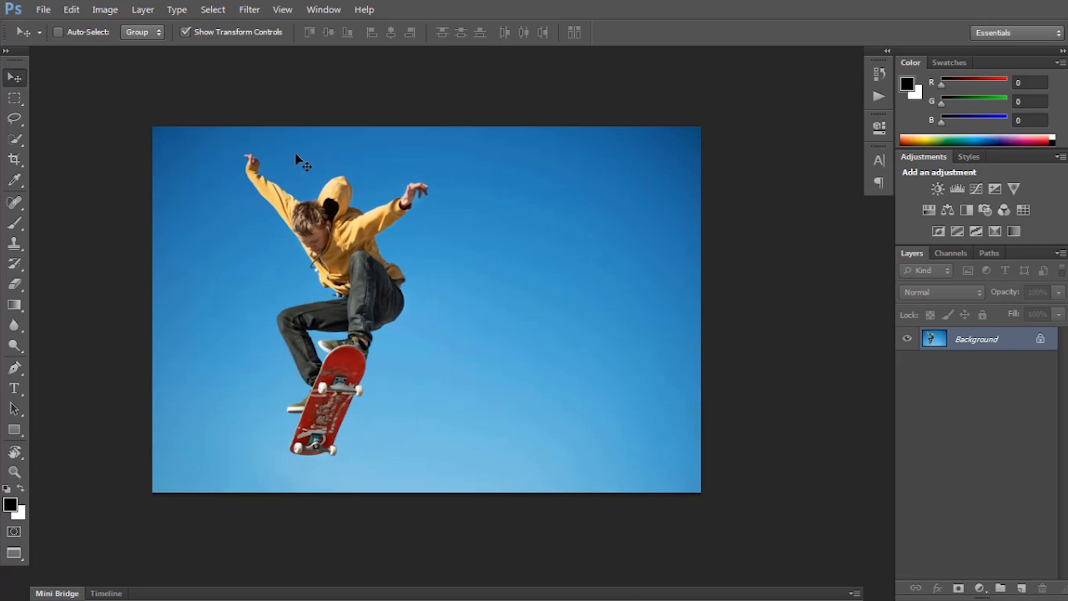
Show the Actions panel and load the 3D Dispersion Photoshop Action set into it.
click(327, 9)
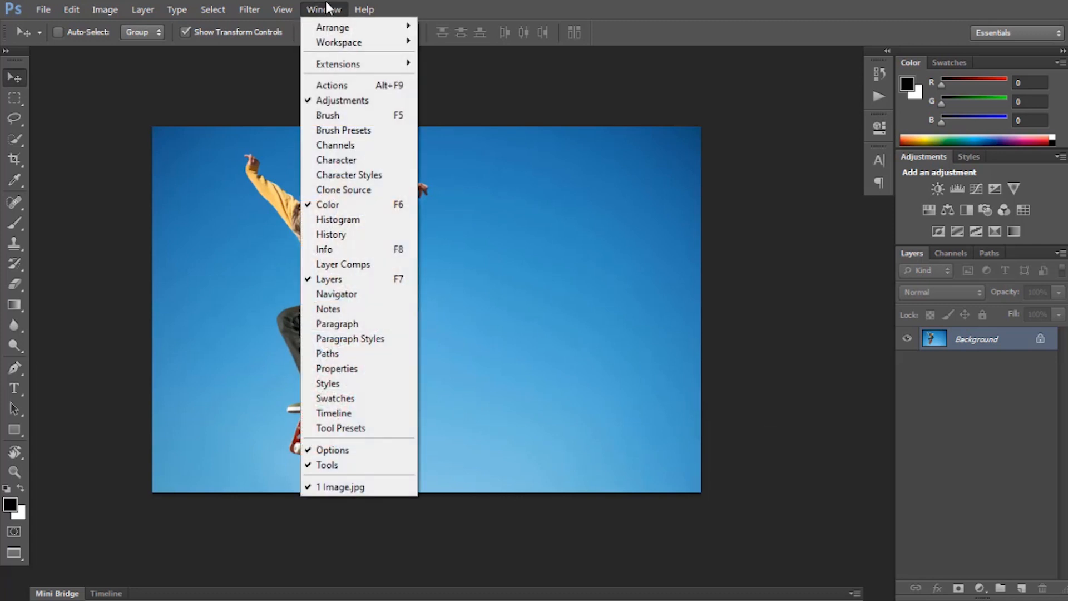
click(345, 84)
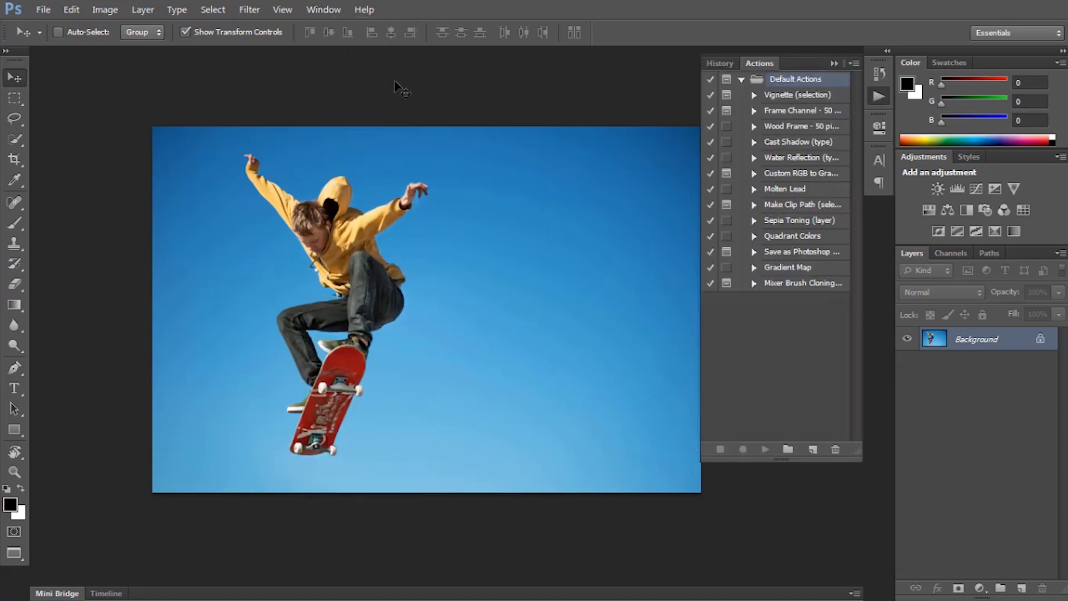
click(854, 64)
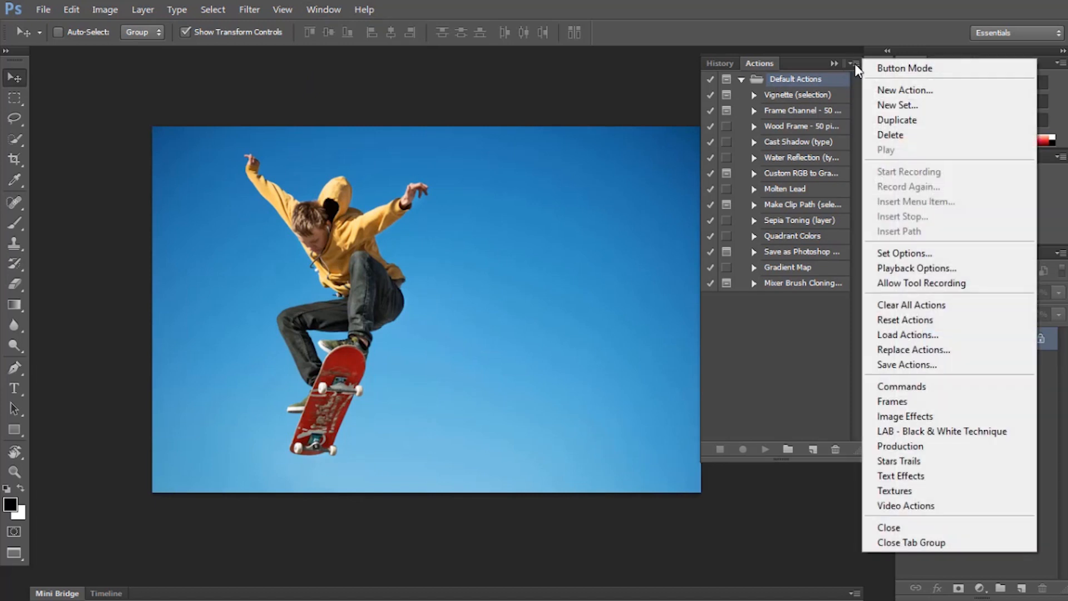
click(907, 334)
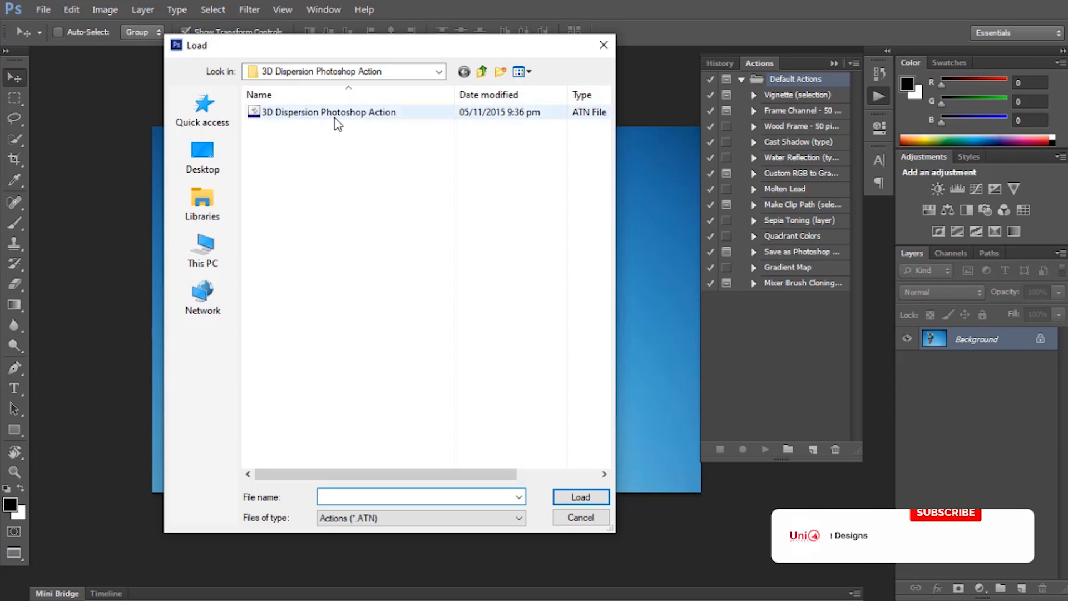
double_click(333, 112)
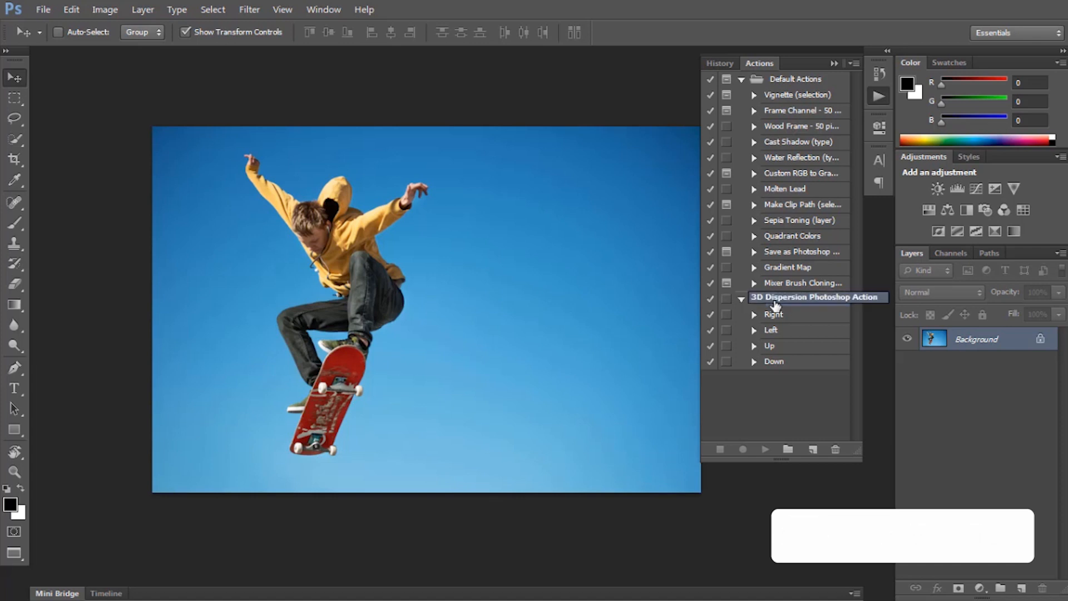
Add a new empty layer above the Background and name it "area".
drag(463, 272, 402, 265)
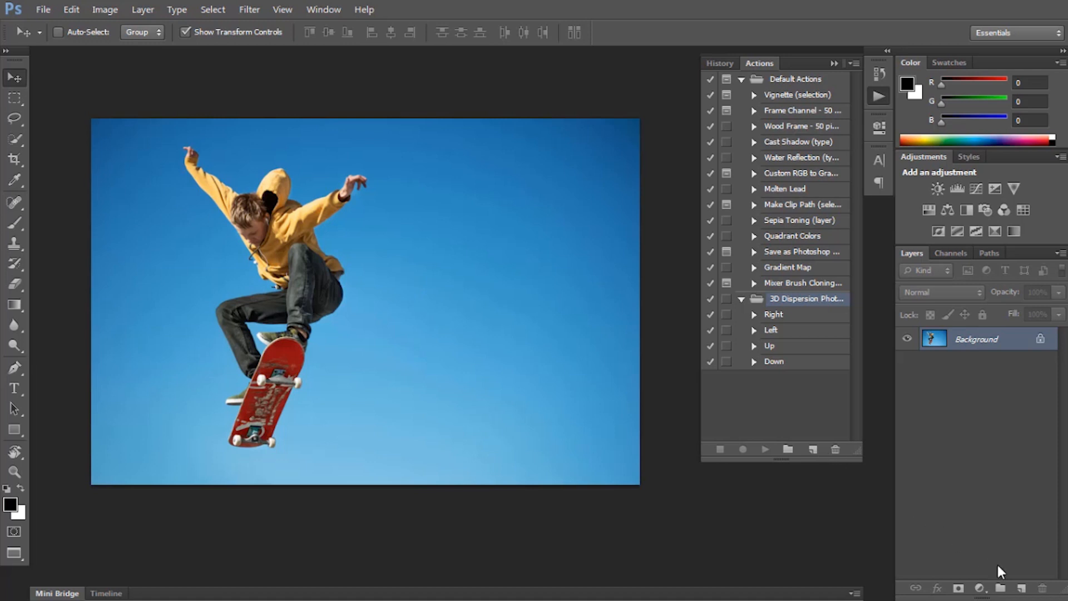
click(1021, 588)
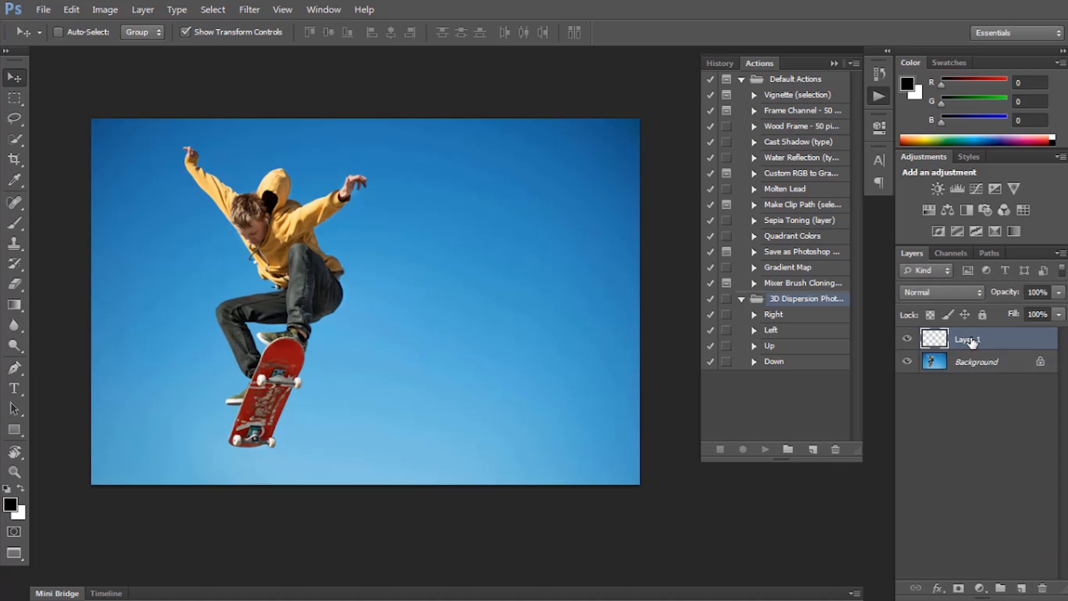
double_click(972, 339)
text(area)
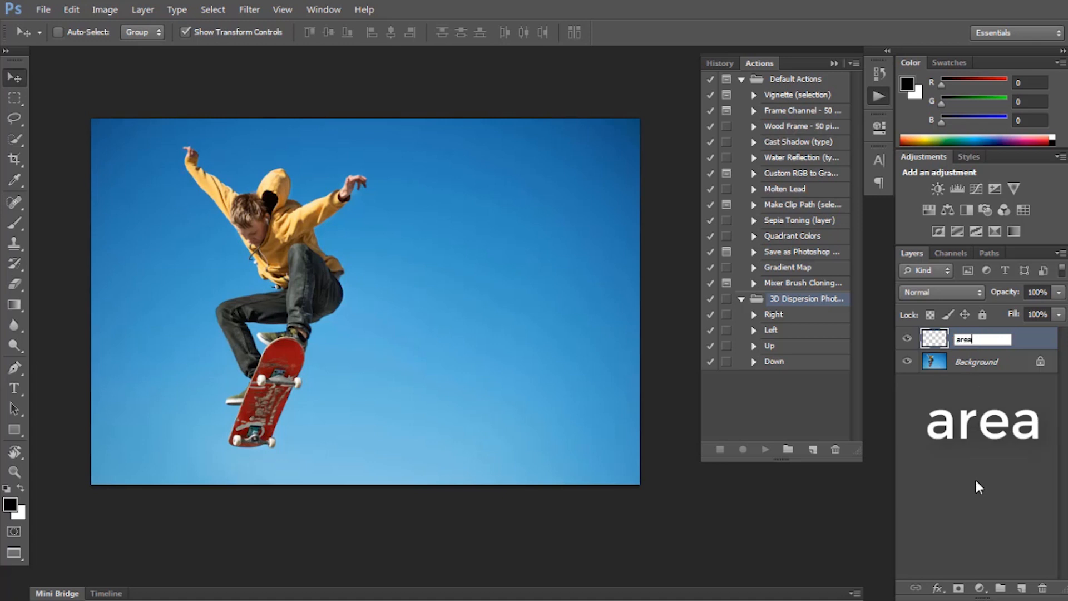
key(Return)
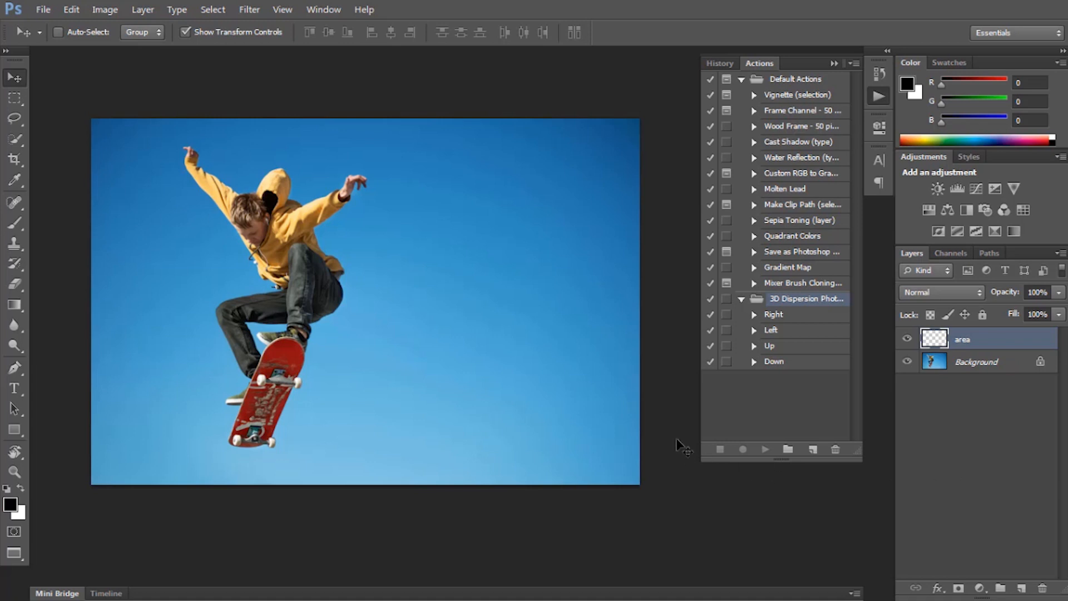
Set up the Brush tool with bright green foreground colour 0cff00 and a hard round tip of 65 px at 100% hardness.
click(15, 225)
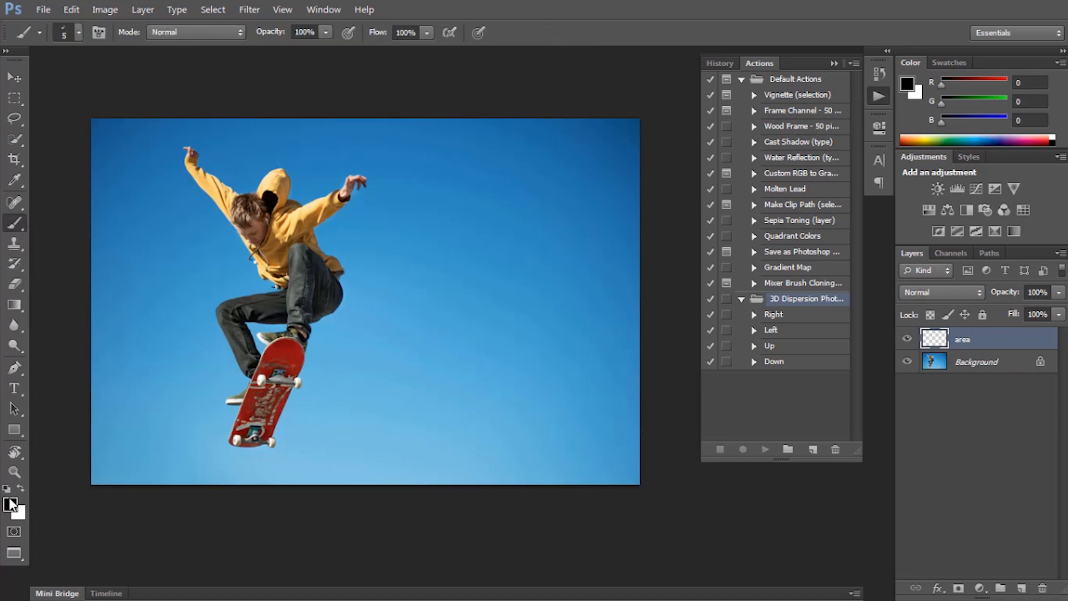
click(10, 505)
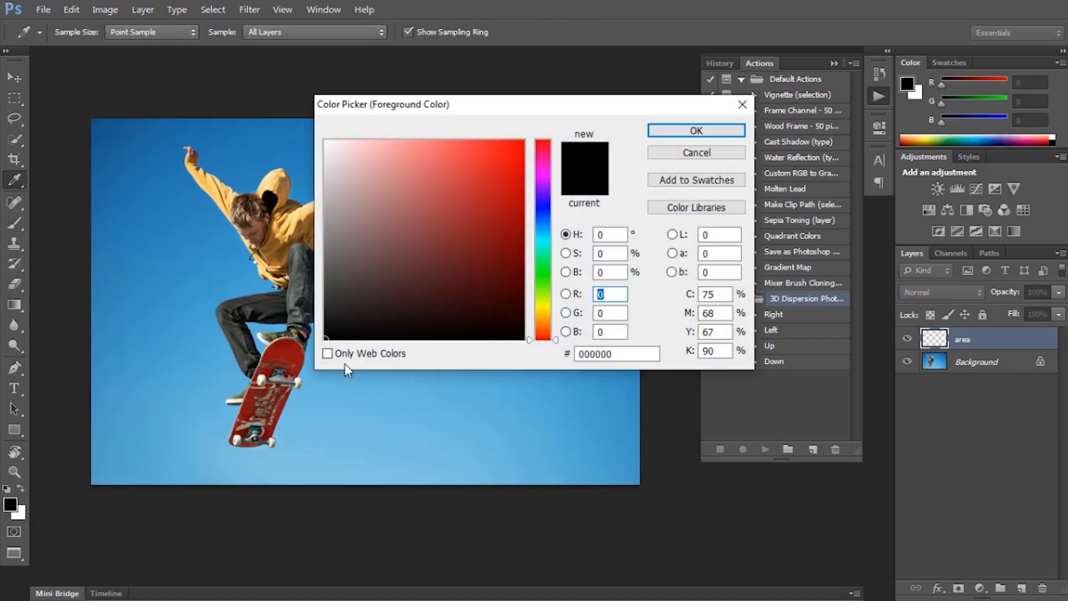
click(542, 275)
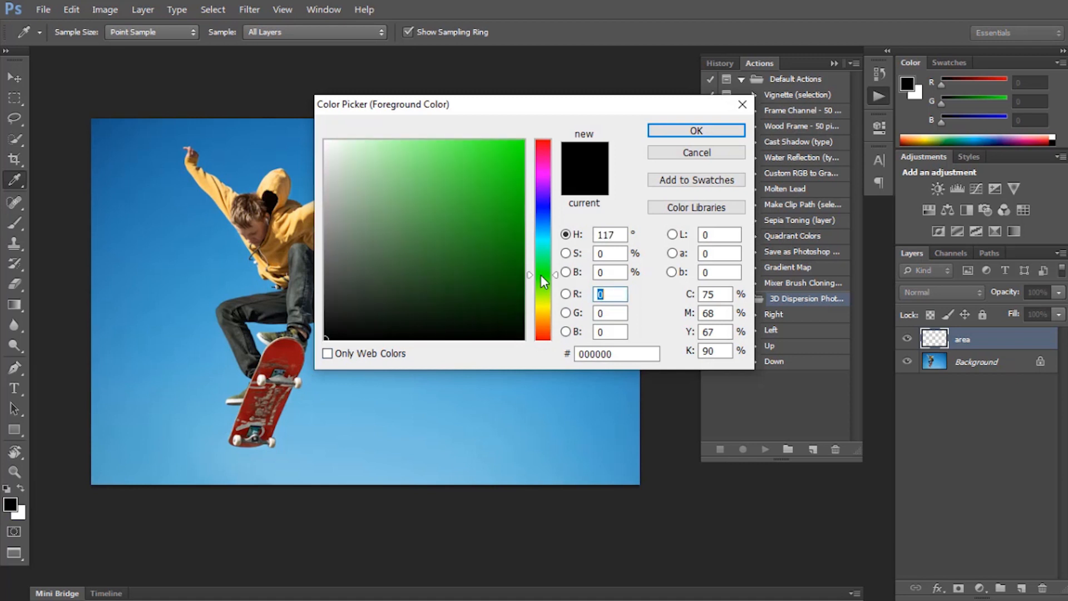
drag(489, 179, 531, 112)
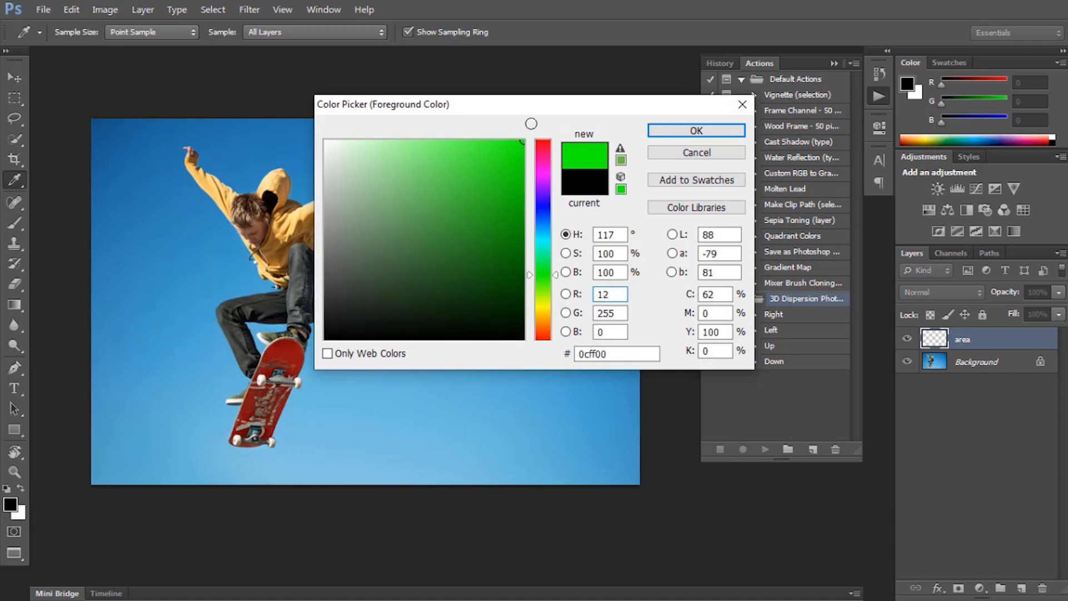
click(661, 132)
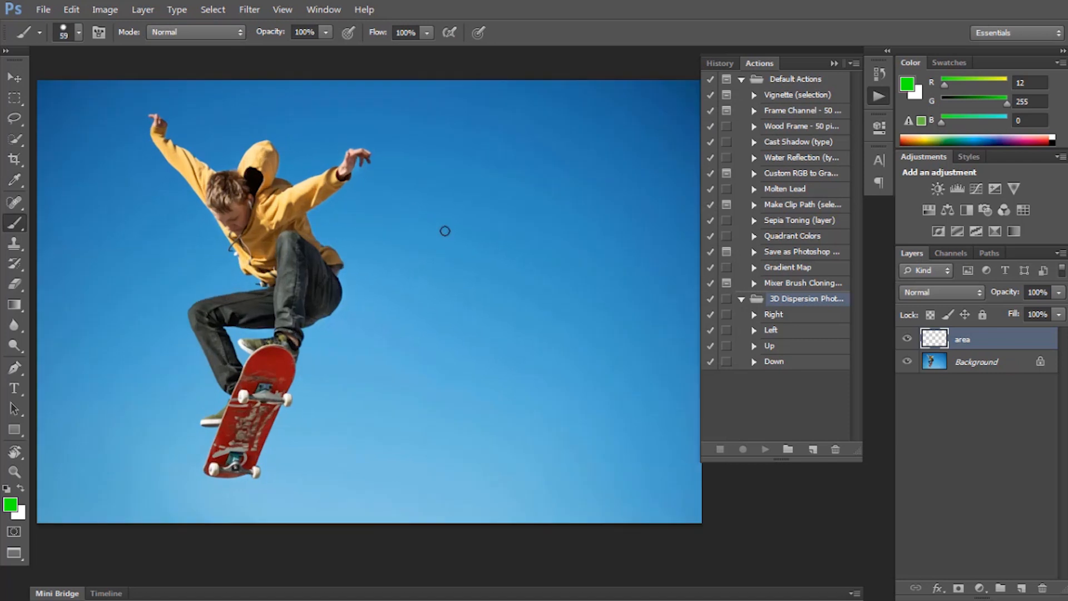
right_click(444, 231)
click(432, 278)
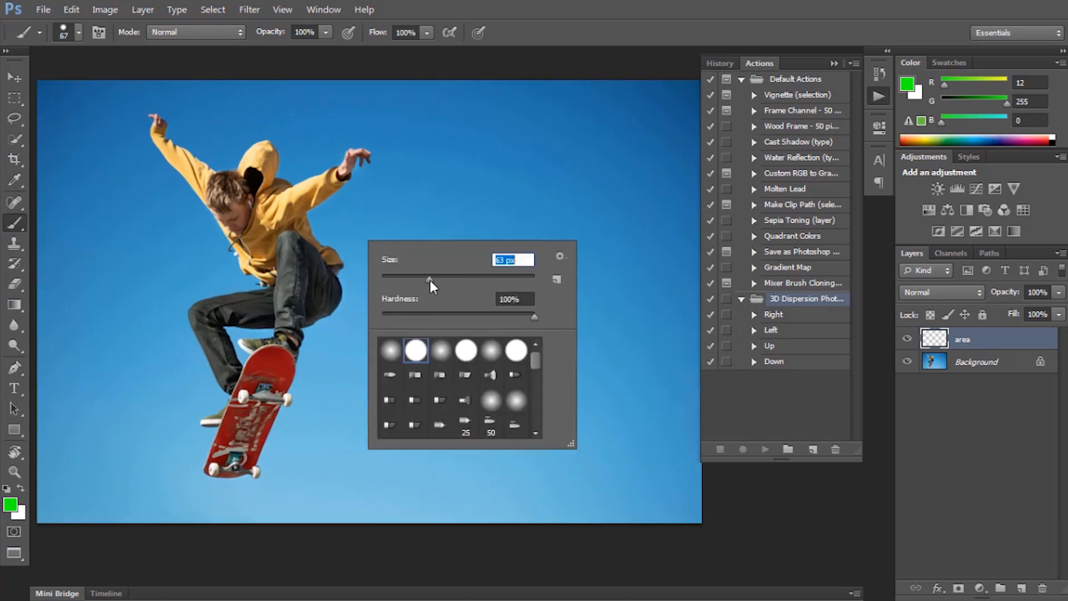
Paint a continuous green line on the area layer along the skateboarder's right-hand edge, from the raised hand over hood, arm and leg to the board's lower end.
scroll(156, 121, up, 6)
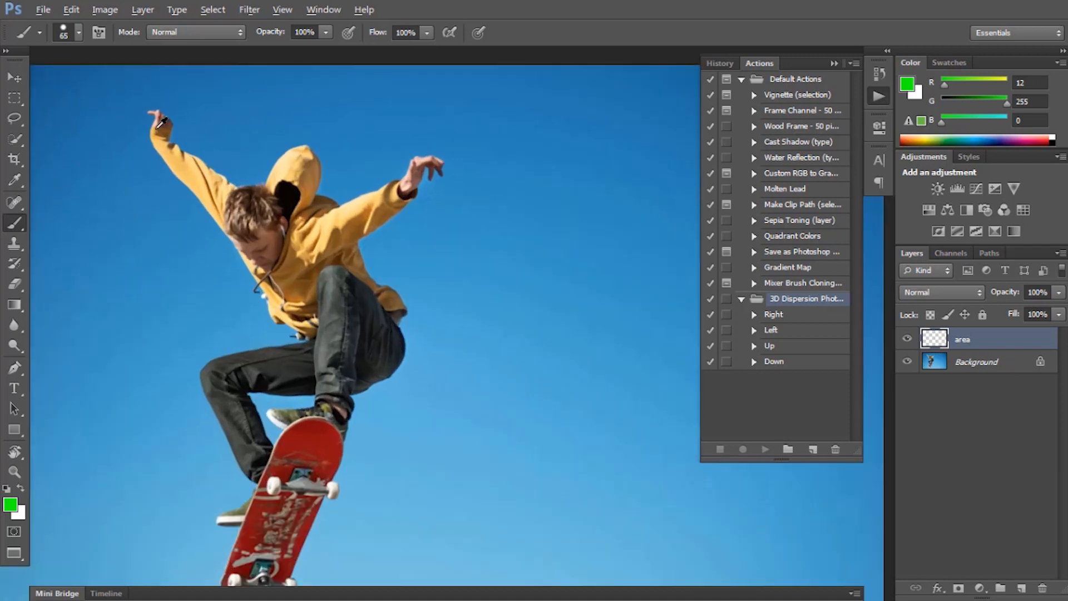
mouse_move(262, 242)
mouse_down()
mouse_move(242, 261)
mouse_move(179, 272)
mouse_up()
drag(113, 179, 130, 188)
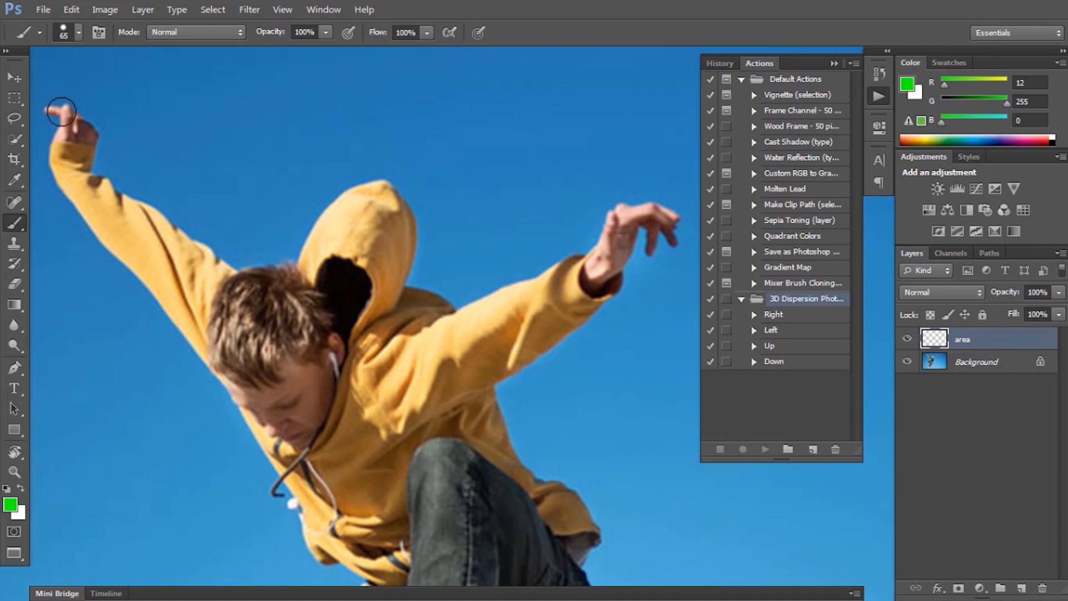
mouse_move(61, 111)
mouse_down()
mouse_move(101, 133)
mouse_move(93, 184)
mouse_move(106, 203)
mouse_move(219, 270)
mouse_move(278, 270)
mouse_move(360, 204)
mouse_move(395, 204)
mouse_move(439, 302)
mouse_move(676, 232)
mouse_move(489, 381)
mouse_up()
drag(517, 435, 446, 276)
mouse_move(421, 221)
mouse_down()
mouse_move(500, 345)
mouse_move(514, 443)
mouse_up()
mouse_move(515, 444)
mouse_down()
mouse_move(490, 181)
mouse_move(365, 375)
mouse_move(409, 135)
mouse_up()
mouse_move(409, 136)
mouse_down()
mouse_move(382, 262)
mouse_move(327, 358)
mouse_move(303, 468)
mouse_move(274, 467)
mouse_up()
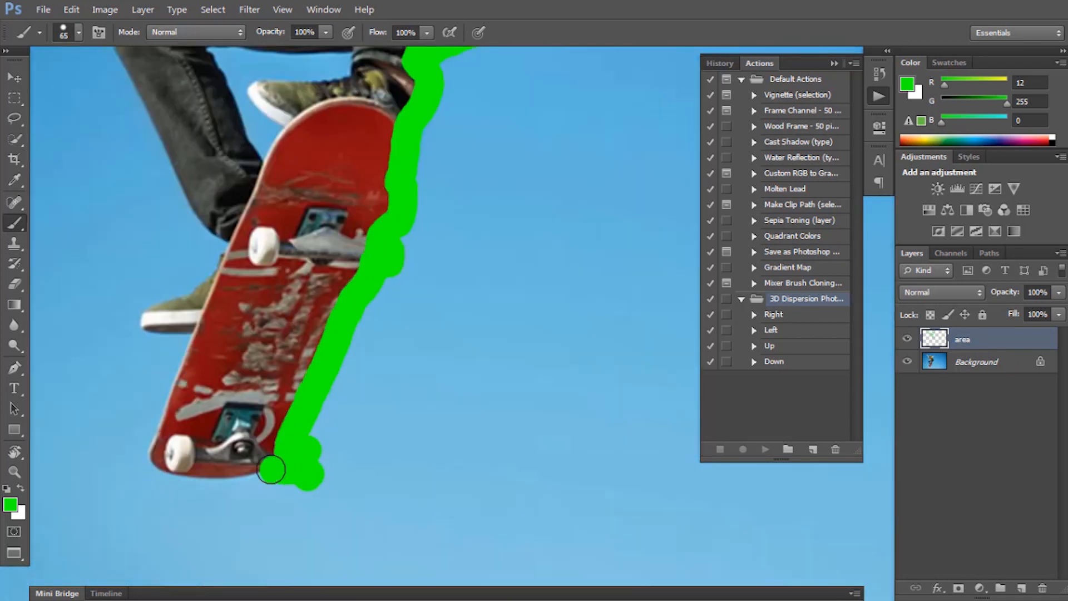
scroll(352, 285, down, 6)
drag(405, 225, 347, 384)
scroll(372, 296, up, 2)
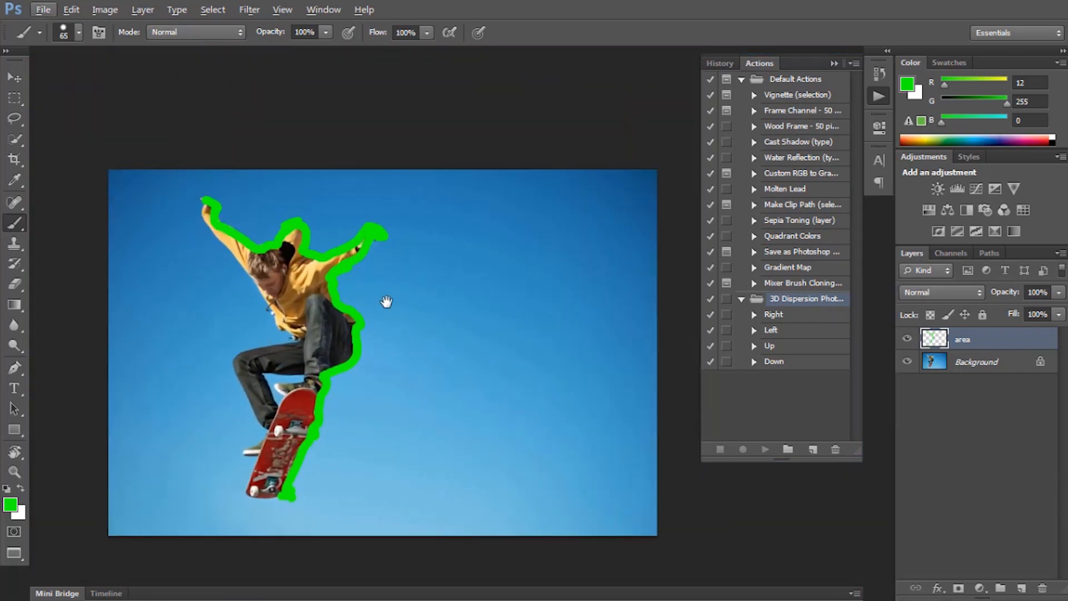
Play the Right action from the 3D Dispersion set on the photo with the painted area layer.
drag(386, 303, 403, 267)
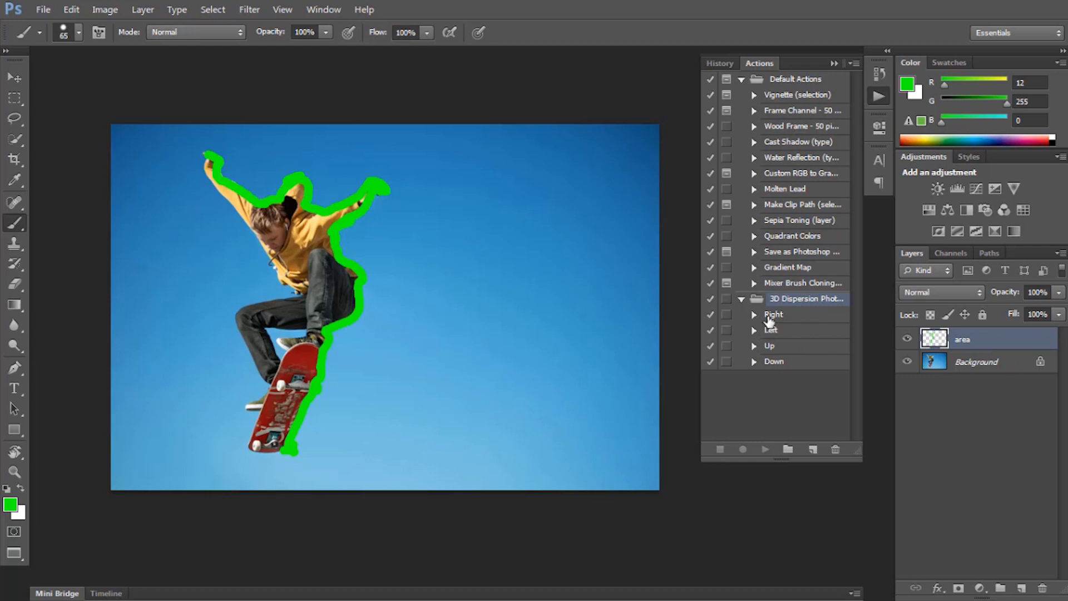
click(770, 316)
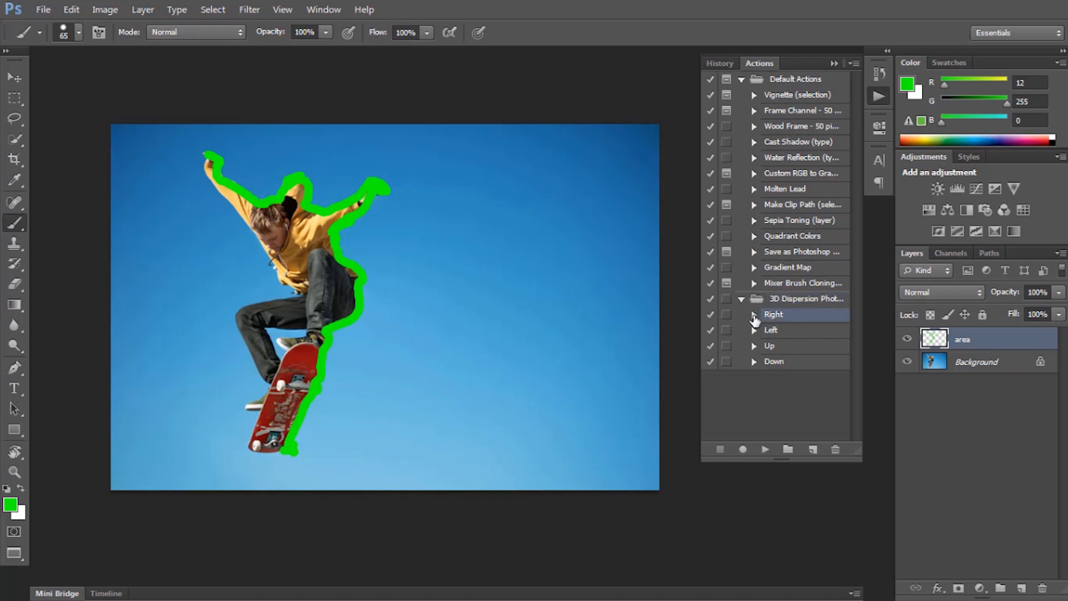
click(755, 316)
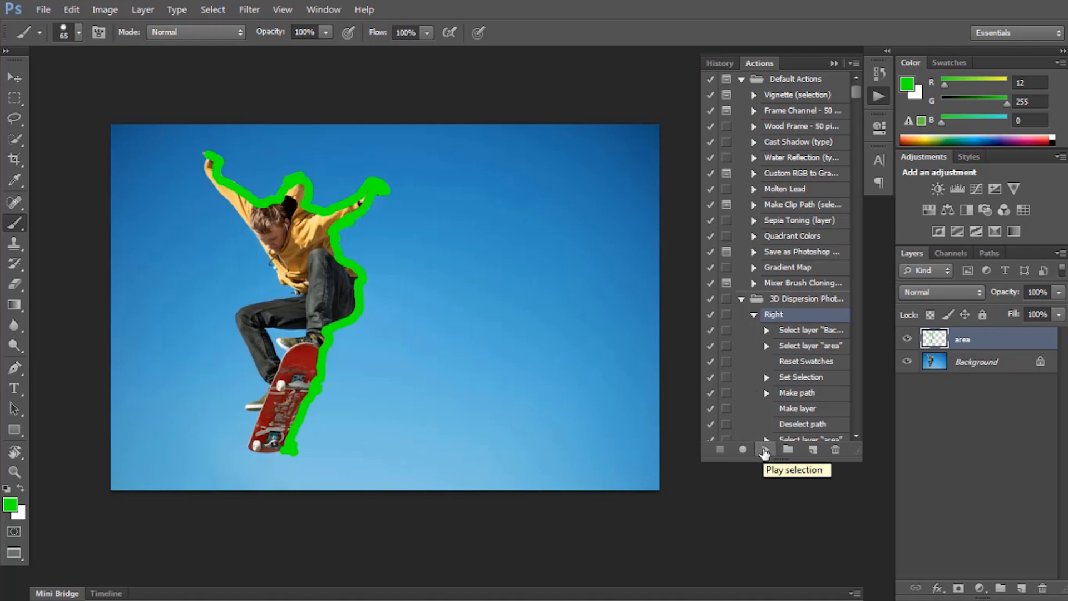
click(765, 452)
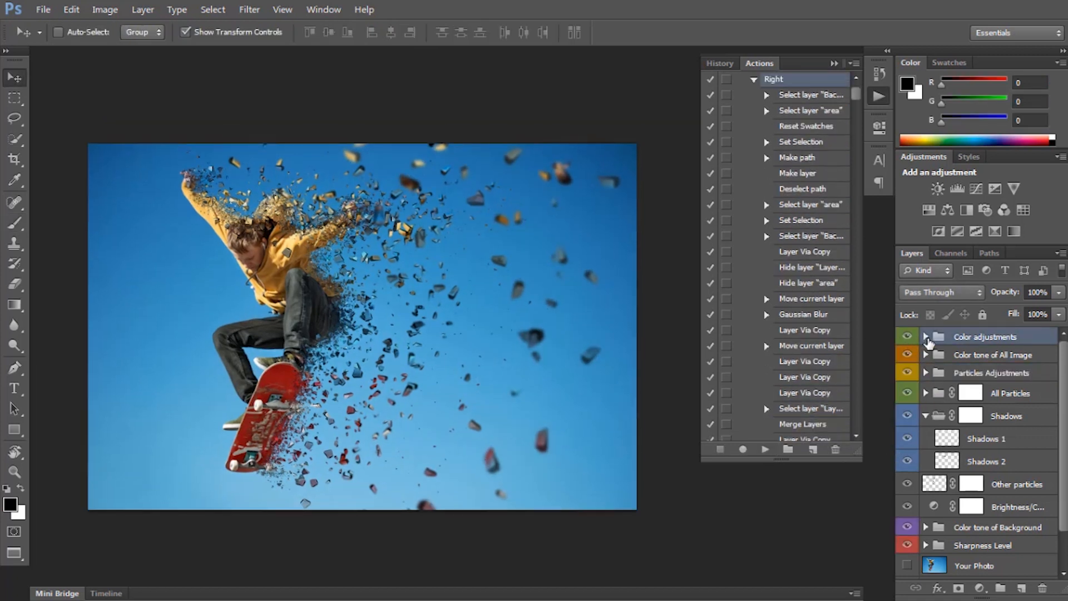
In the Color adjustments group, show the solid colour fill layer, set its colour to dark olive 535519, and hide the layer again.
click(926, 337)
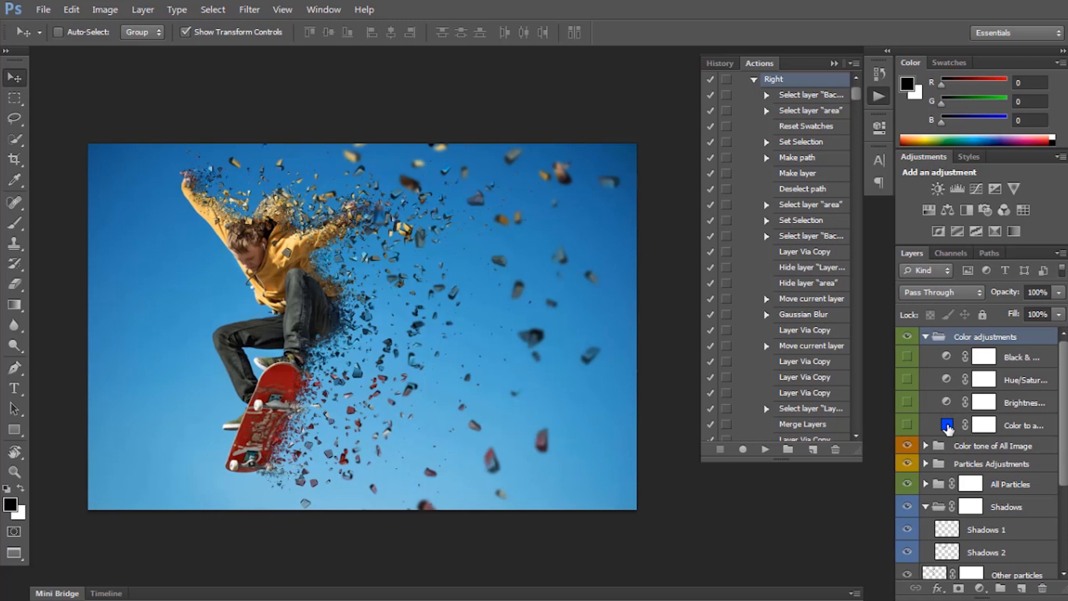
click(908, 425)
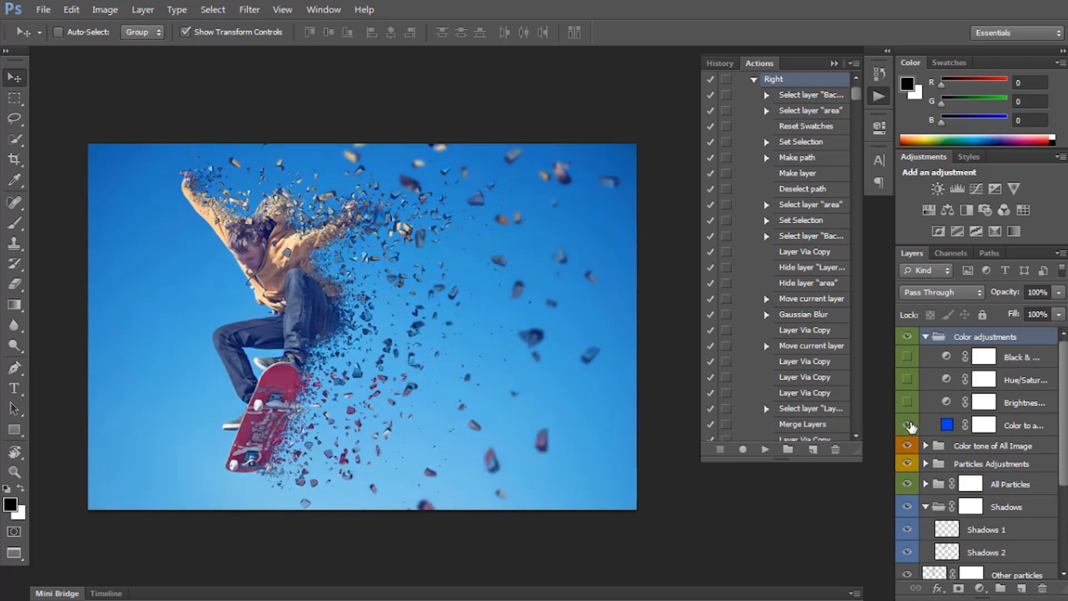
double_click(946, 426)
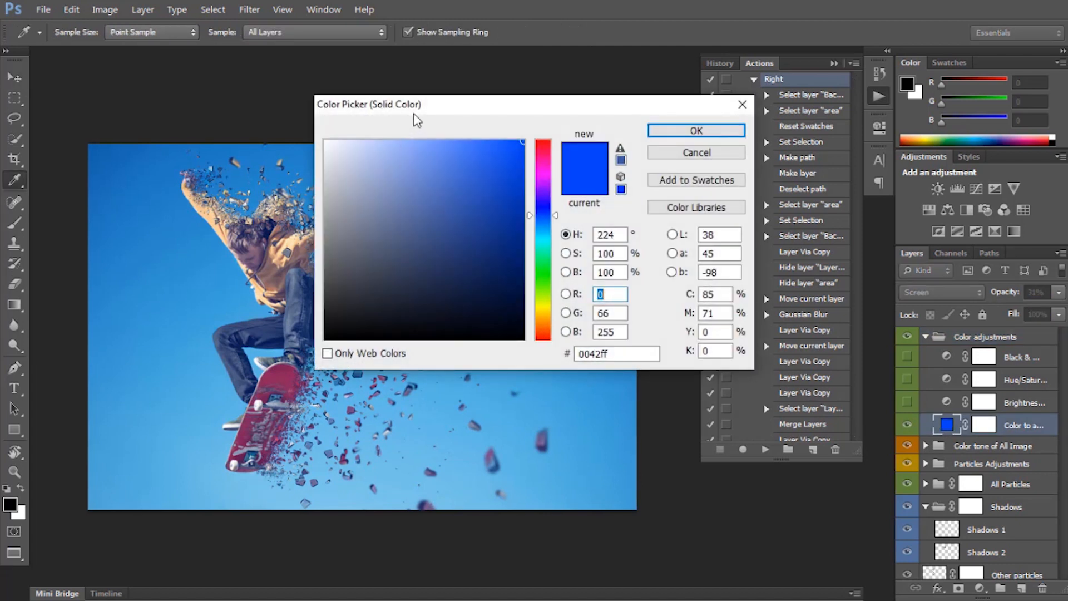
drag(415, 105, 685, 169)
click(807, 326)
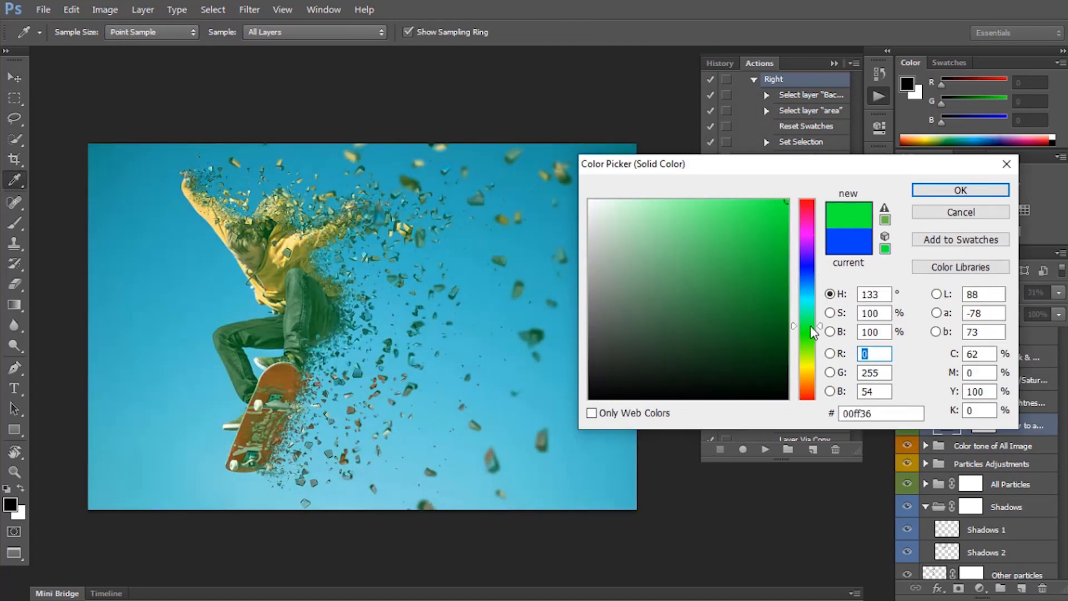
click(812, 313)
click(680, 210)
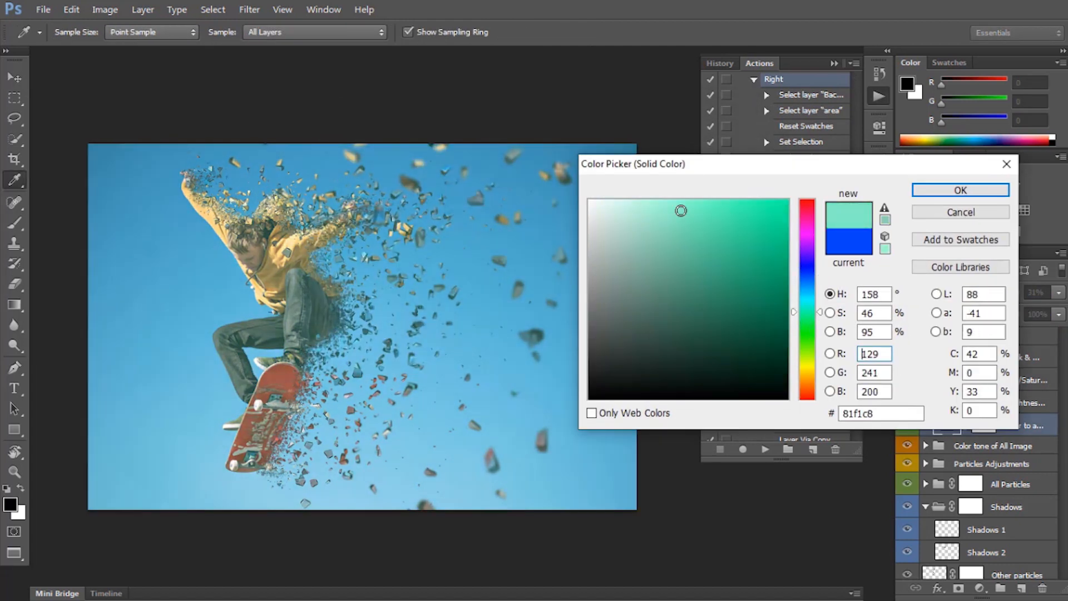
drag(698, 271, 698, 284)
click(730, 333)
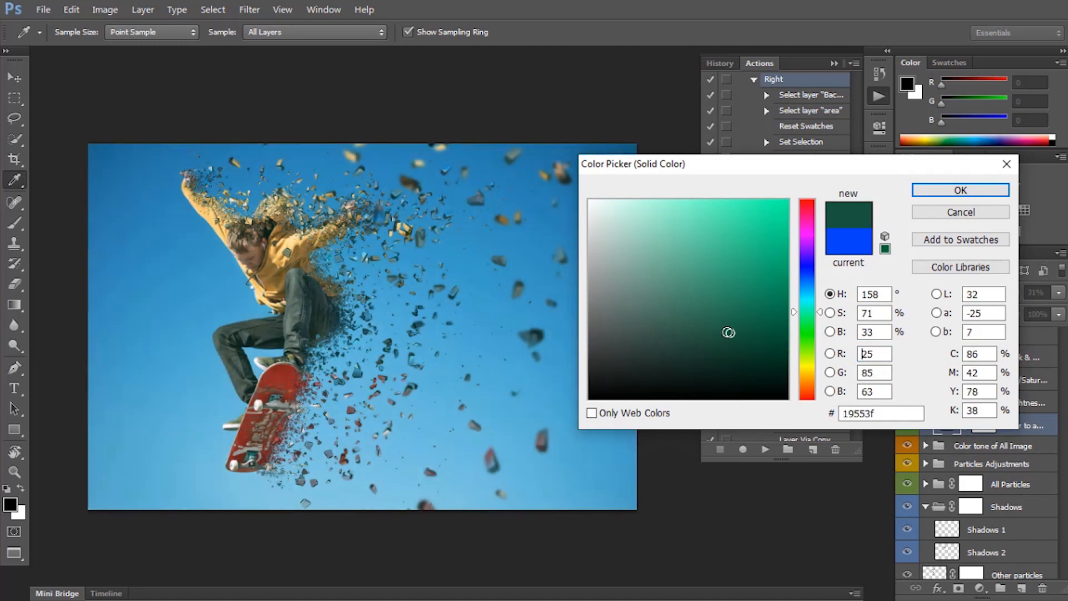
mouse_move(813, 364)
mouse_down()
mouse_move(811, 354)
mouse_move(813, 366)
mouse_up()
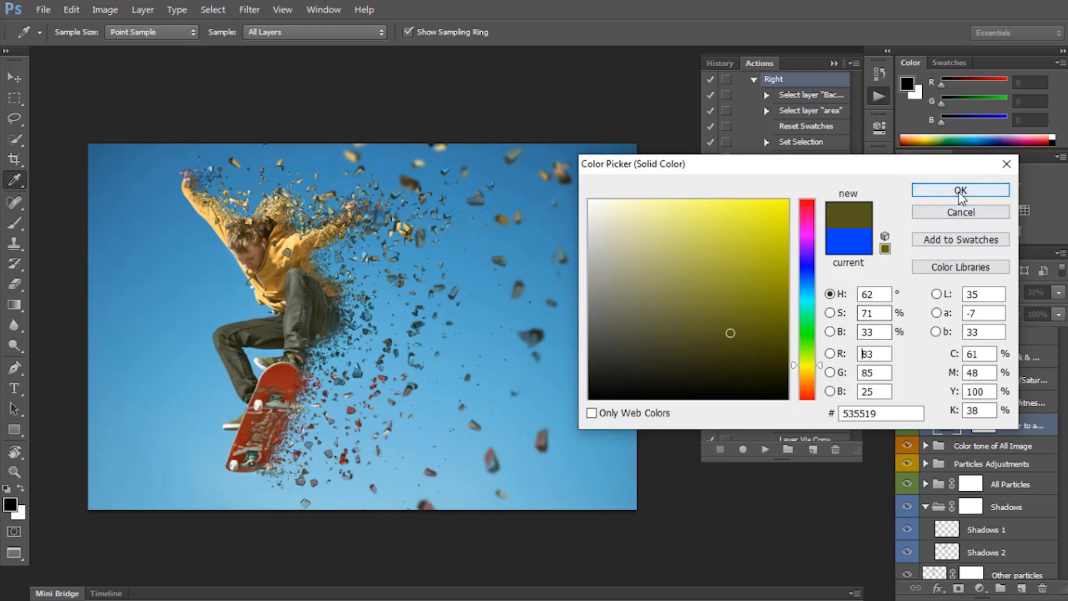
click(958, 192)
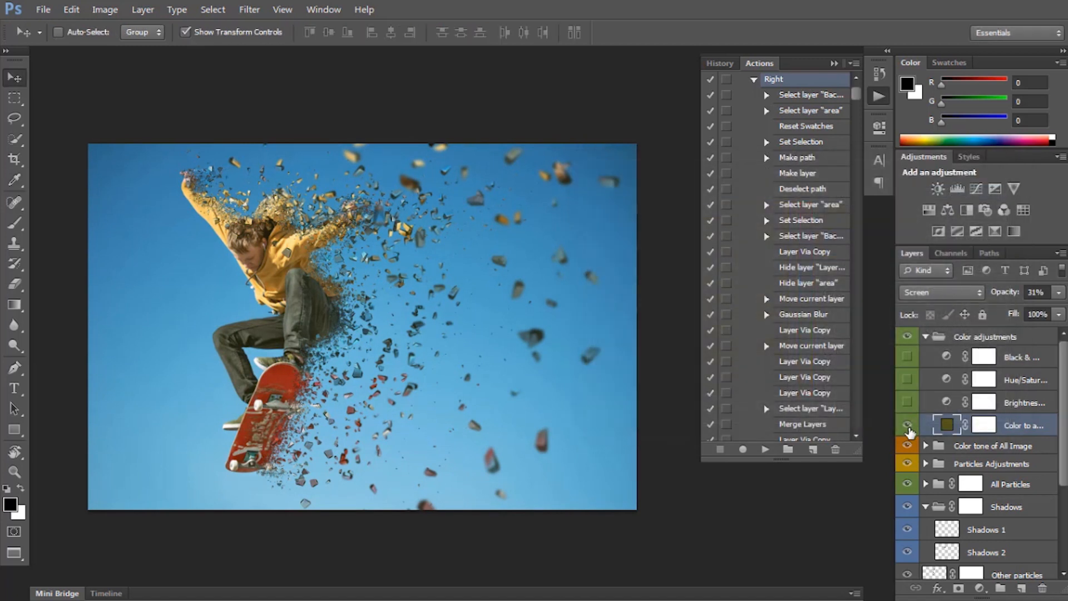
click(907, 426)
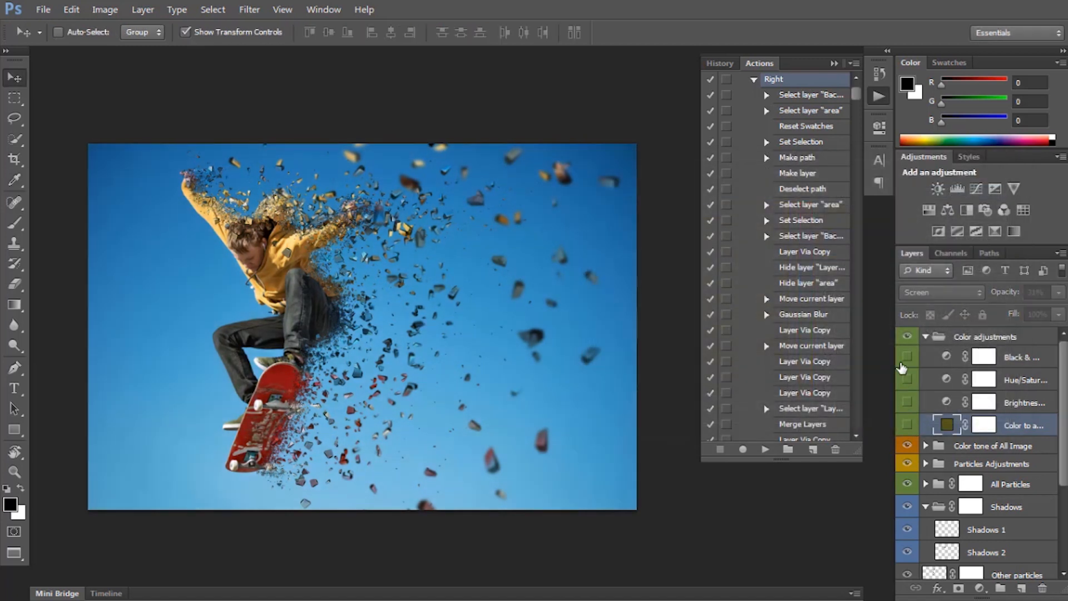
click(926, 337)
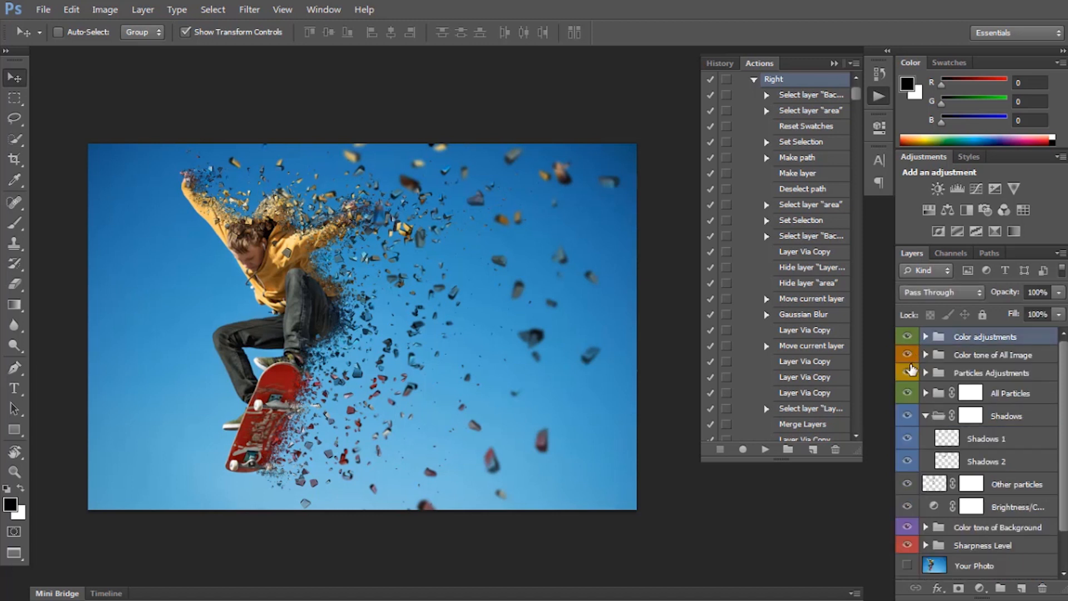
Preview the image with the All Particles and Shadows groups hidden, and show both groups again.
click(915, 373)
click(907, 393)
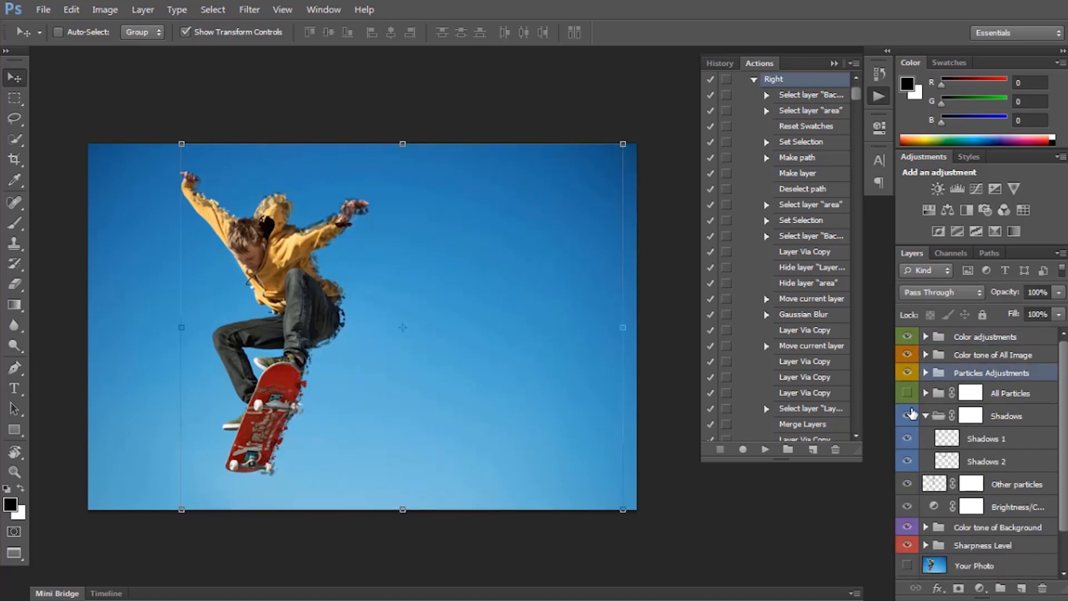
click(907, 416)
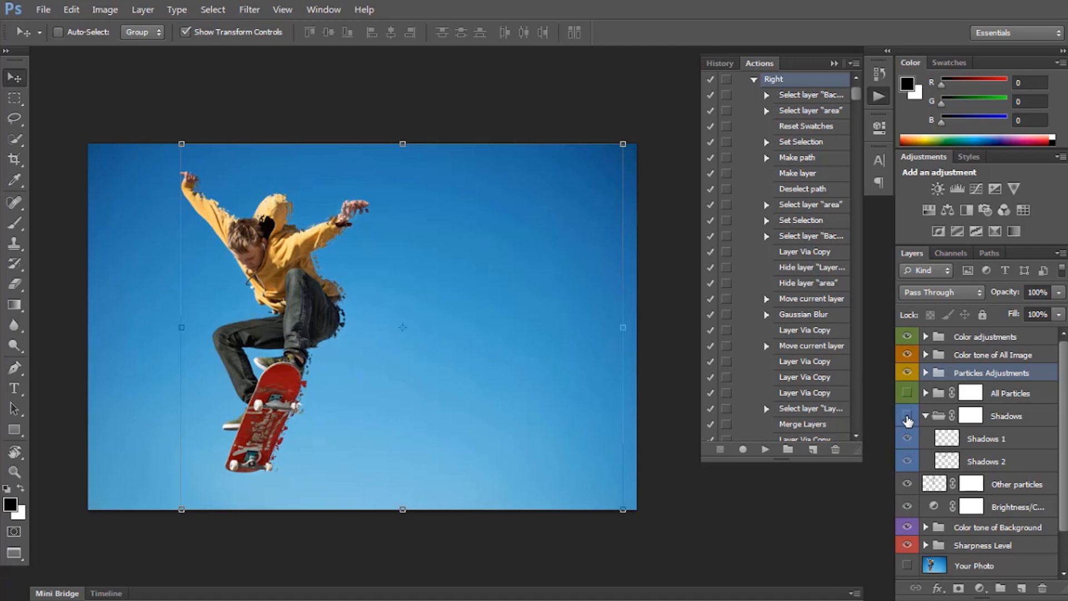
click(907, 393)
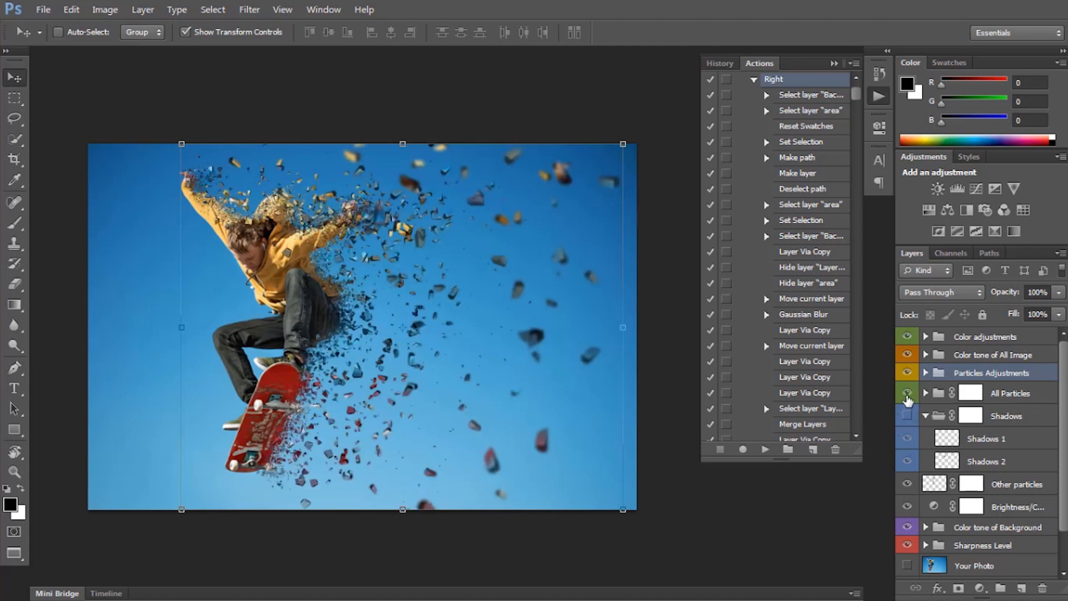
click(907, 416)
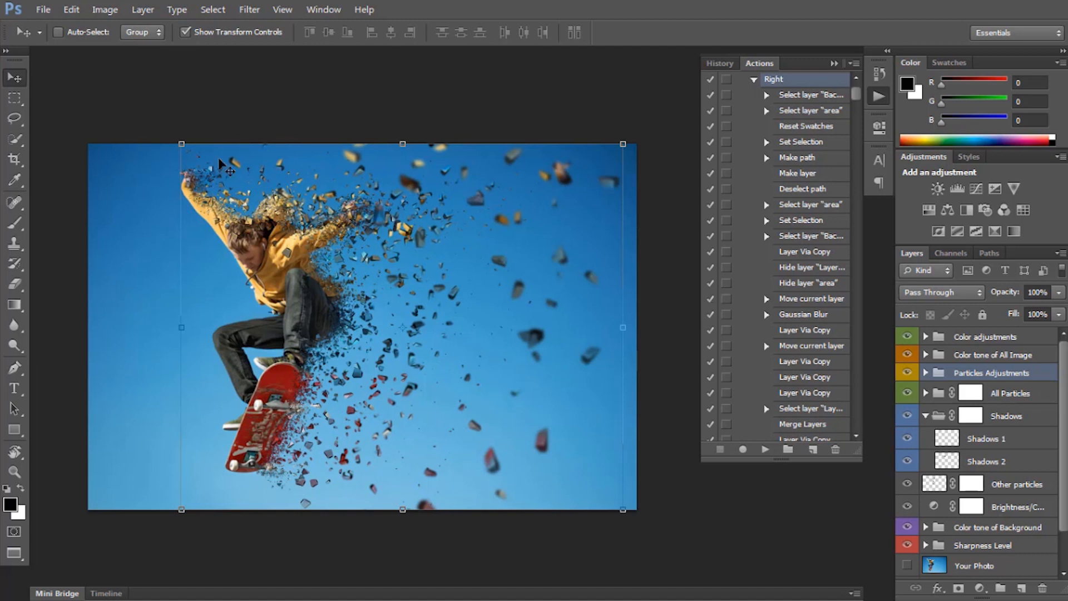
Save the dispersion artwork as a JPEG copy named Image.jpg in the Project folder.
click(43, 9)
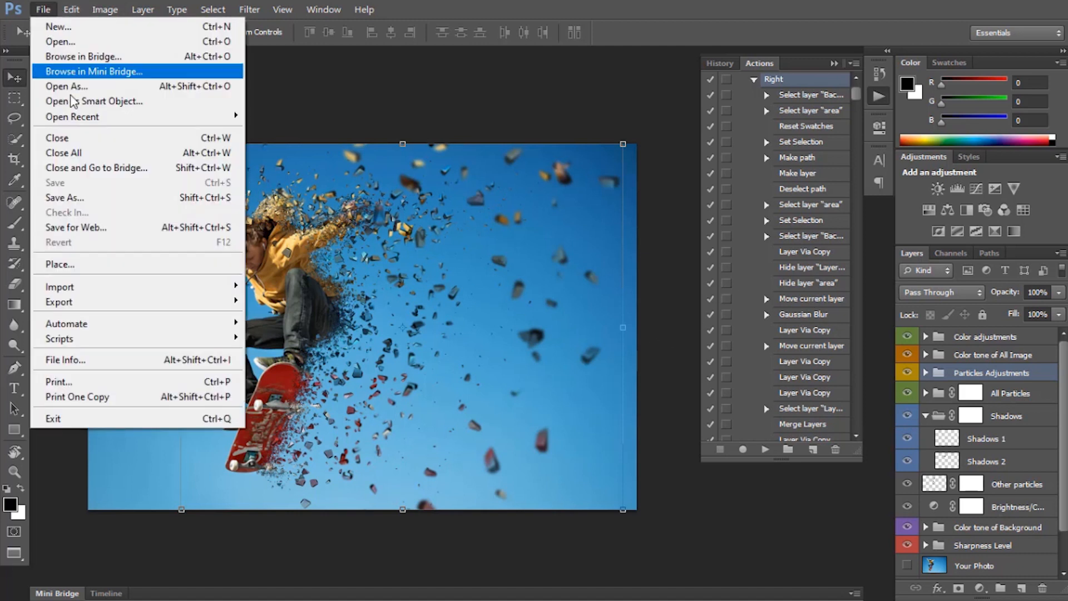
click(77, 198)
click(376, 345)
click(378, 419)
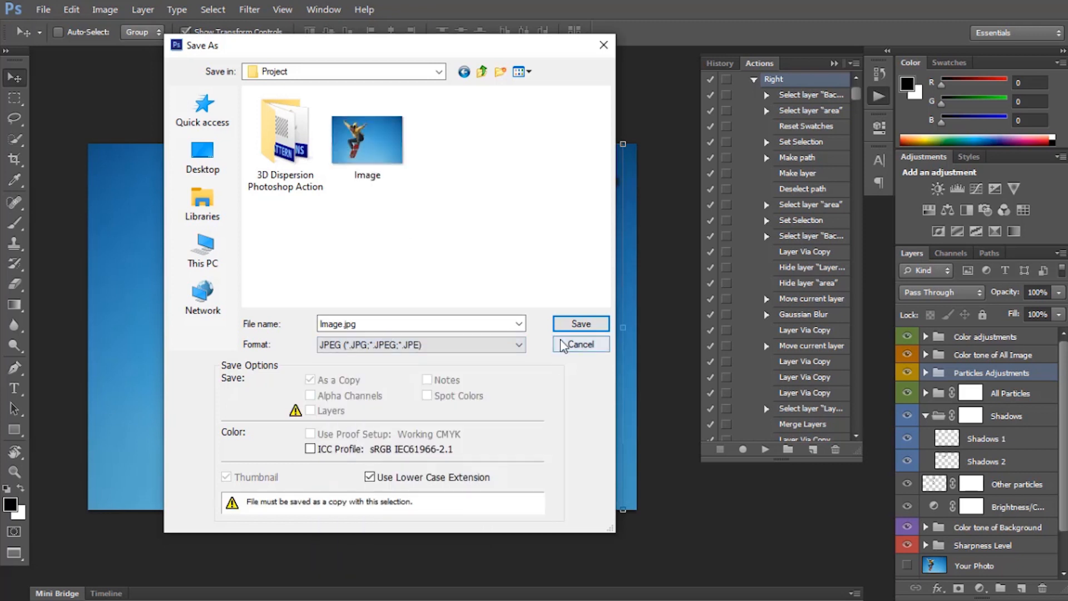
key(Return)
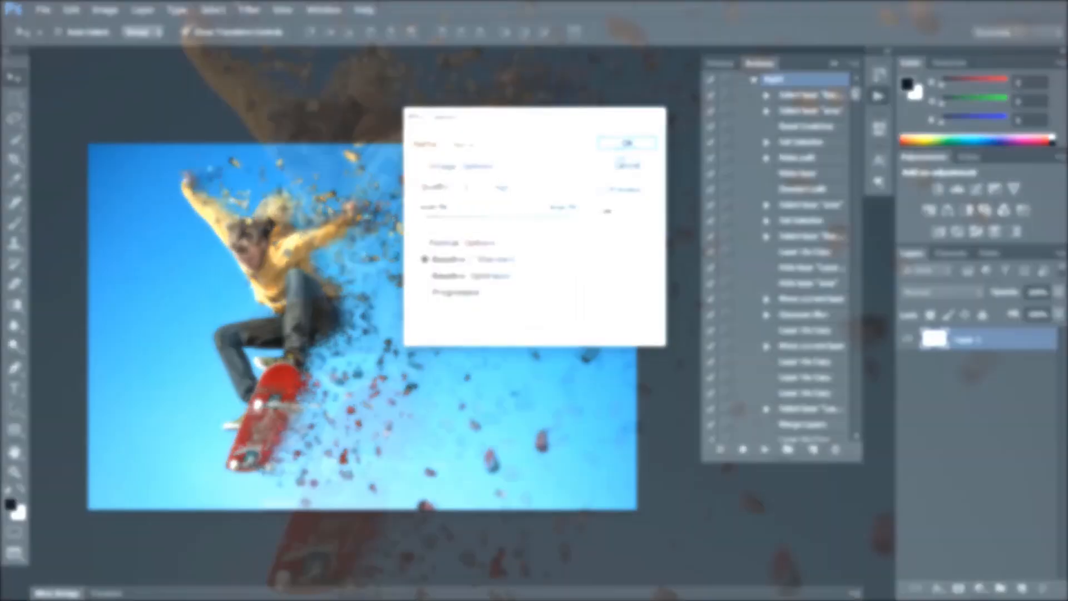